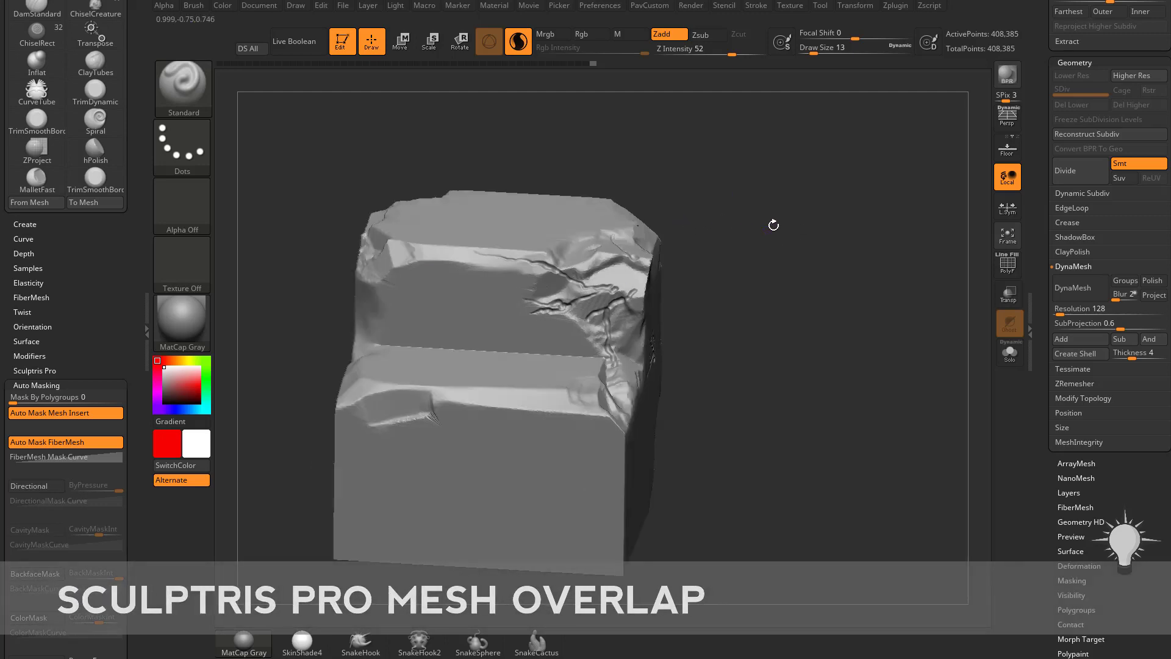
Step: Load the DemoHeadFemale project from LightBox and turn off the floor grid
key(comma)
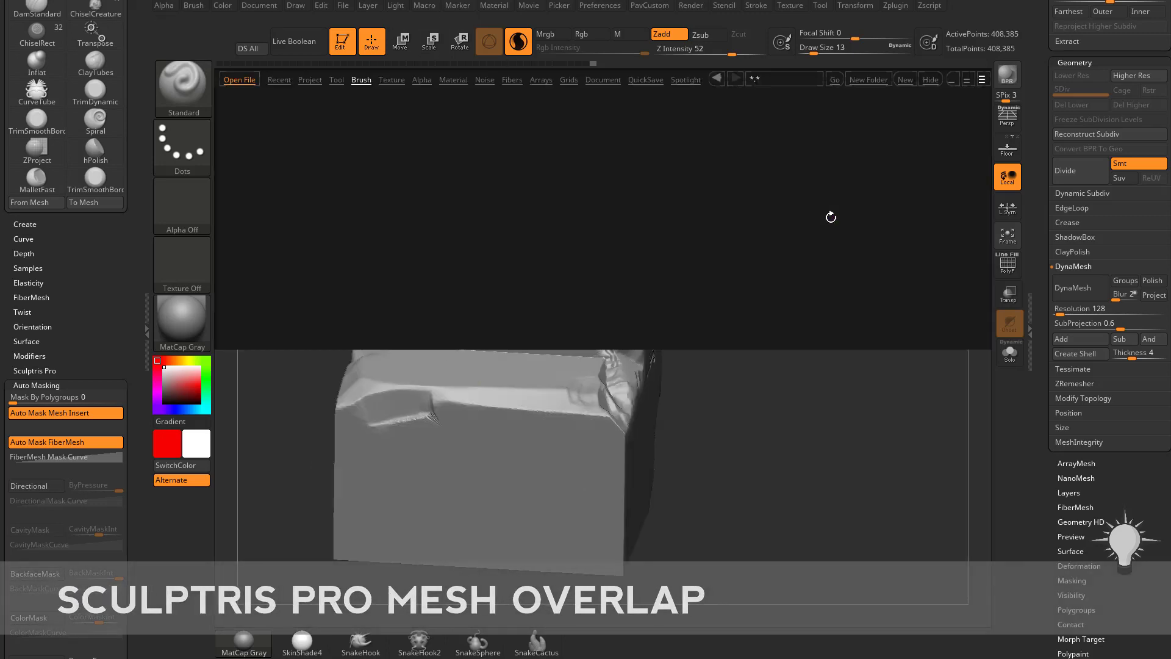
click(336, 80)
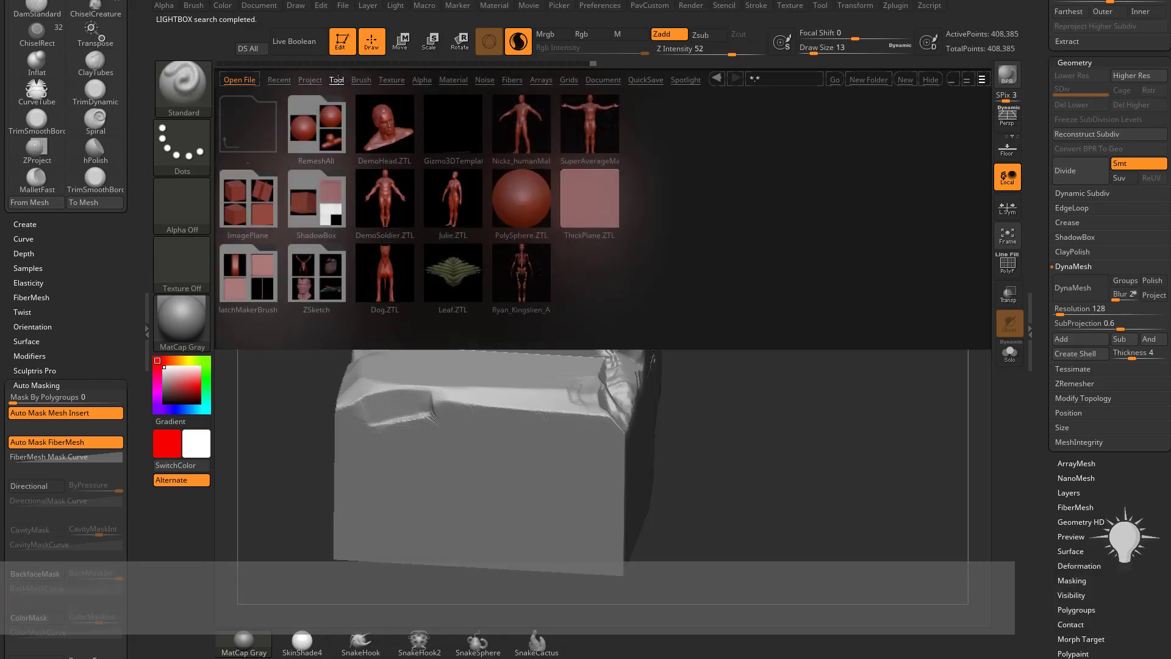
click(317, 80)
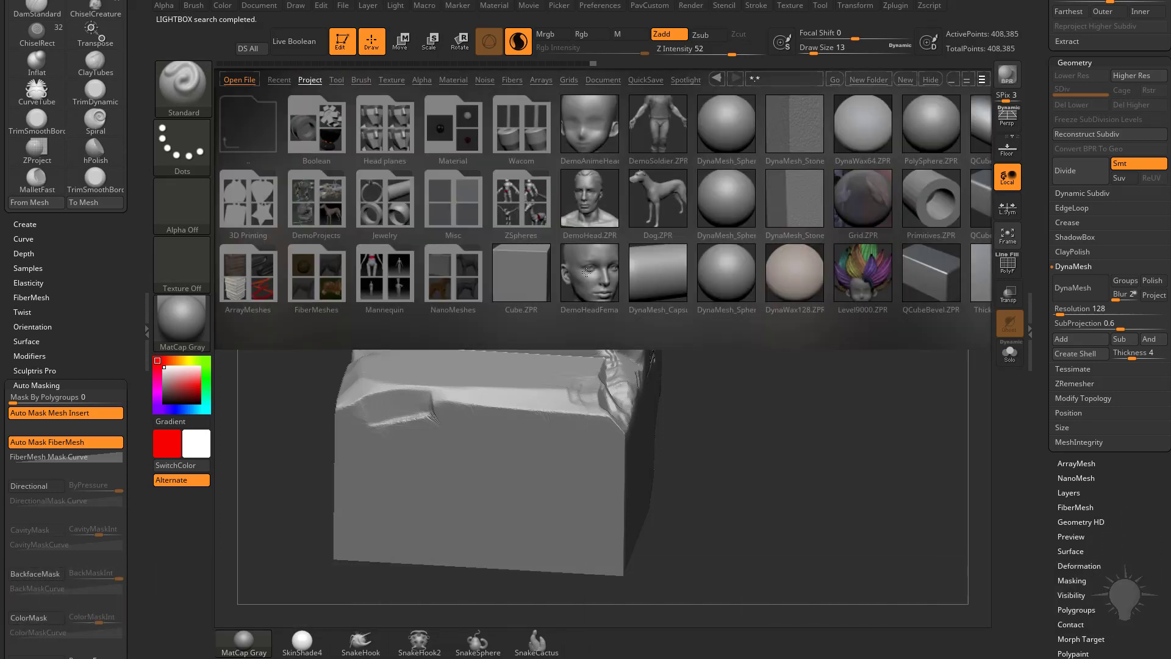
double_click(586, 272)
click(619, 291)
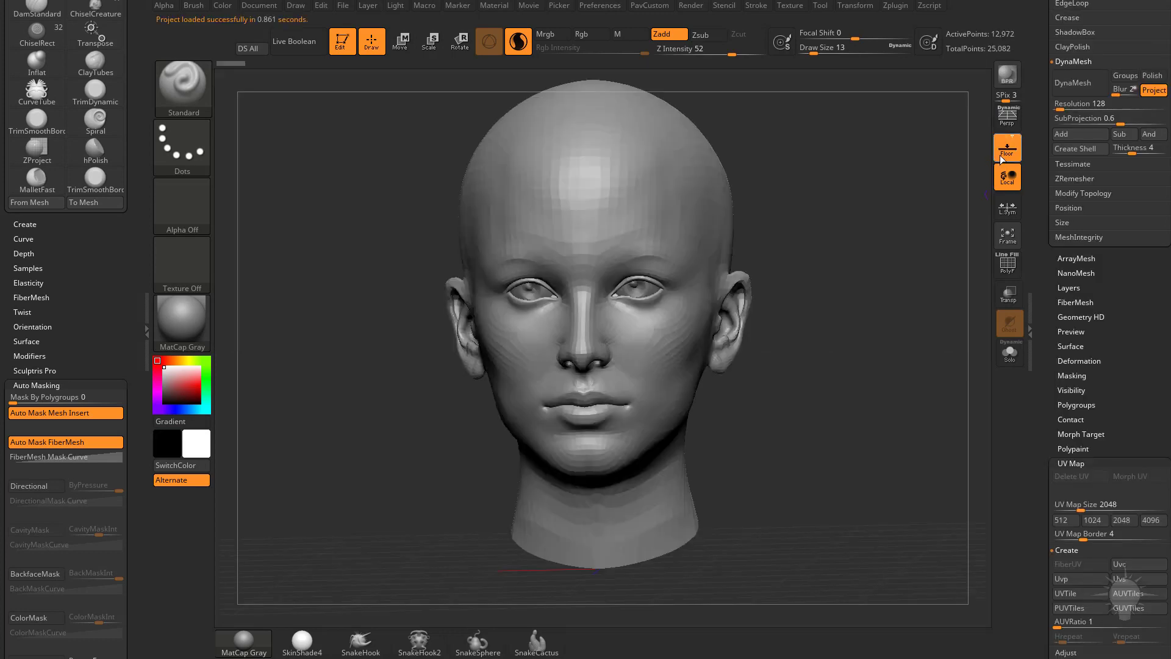
click(1001, 156)
Step: Carve a crease into the upper lip with the DamStandard brush
drag(928, 219, 837, 197)
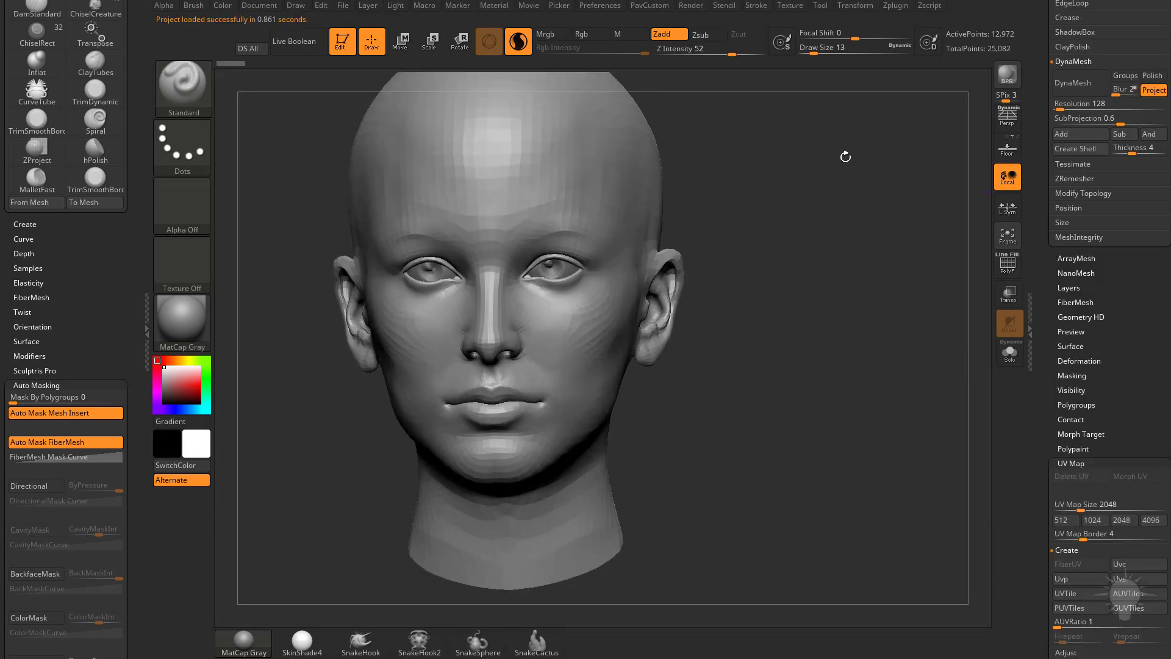
scroll(1069, 330, up, 6)
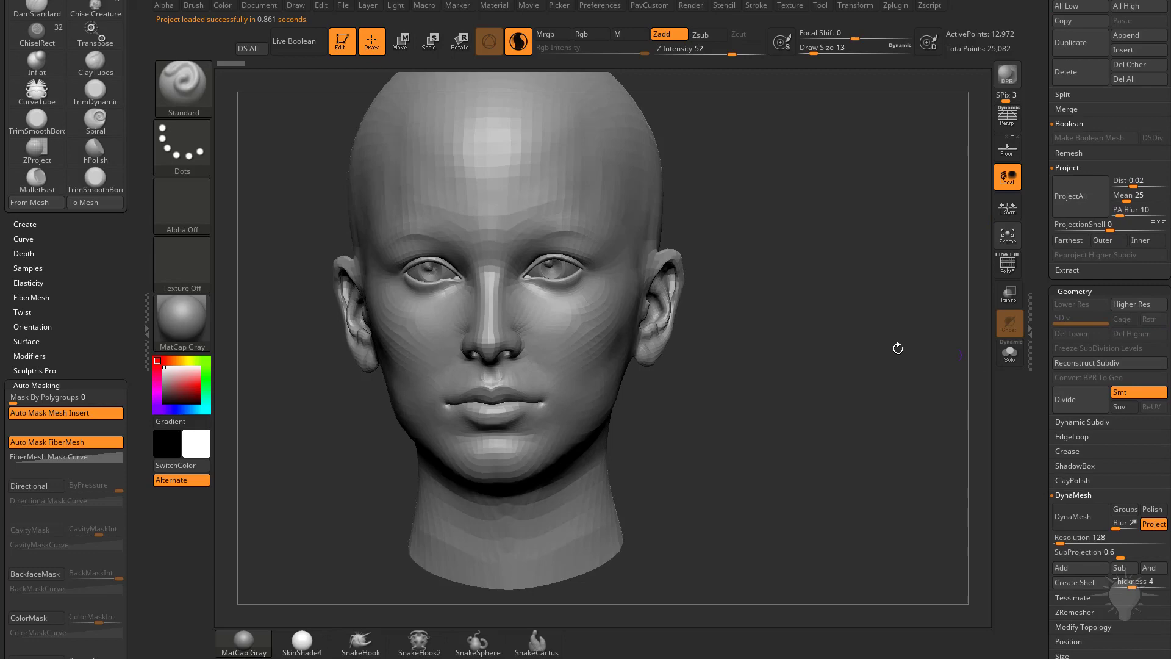
drag(897, 348, 942, 356)
alt+drag(943, 356, 845, 372)
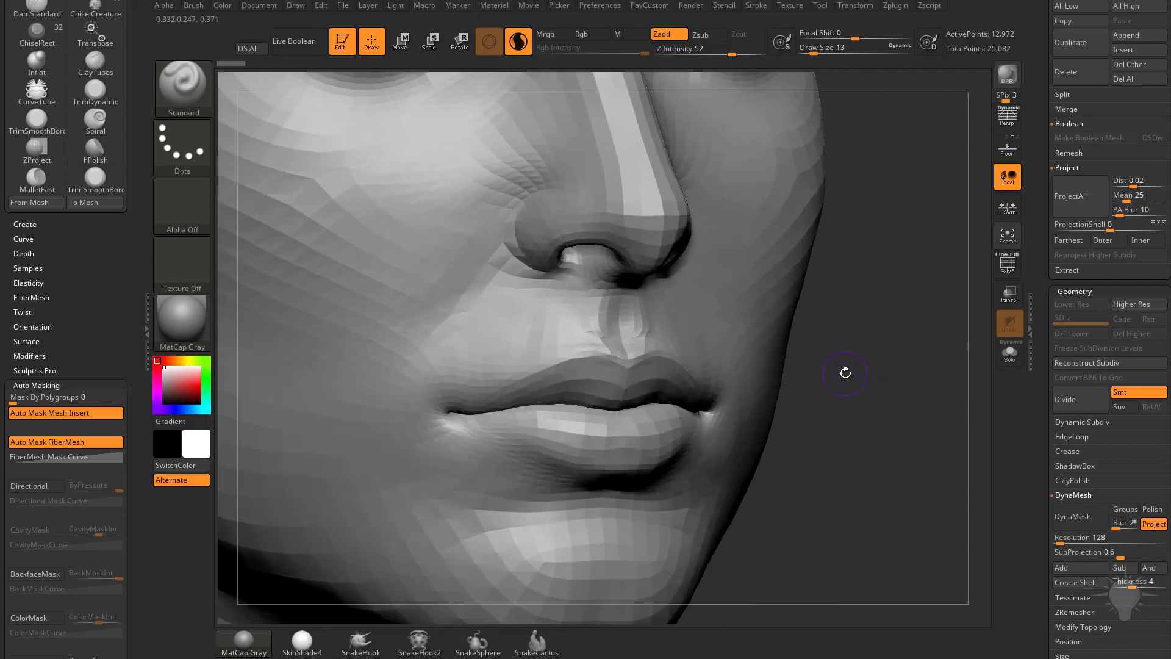
key(b)
key(d)
key(s)
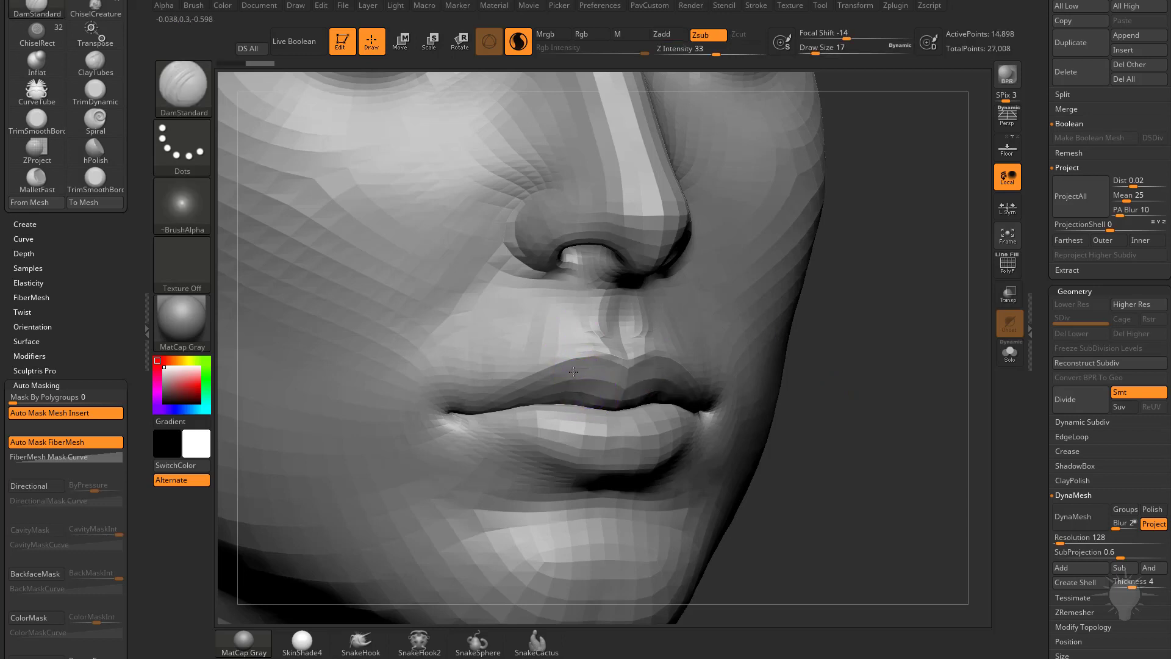
drag(573, 372, 590, 395)
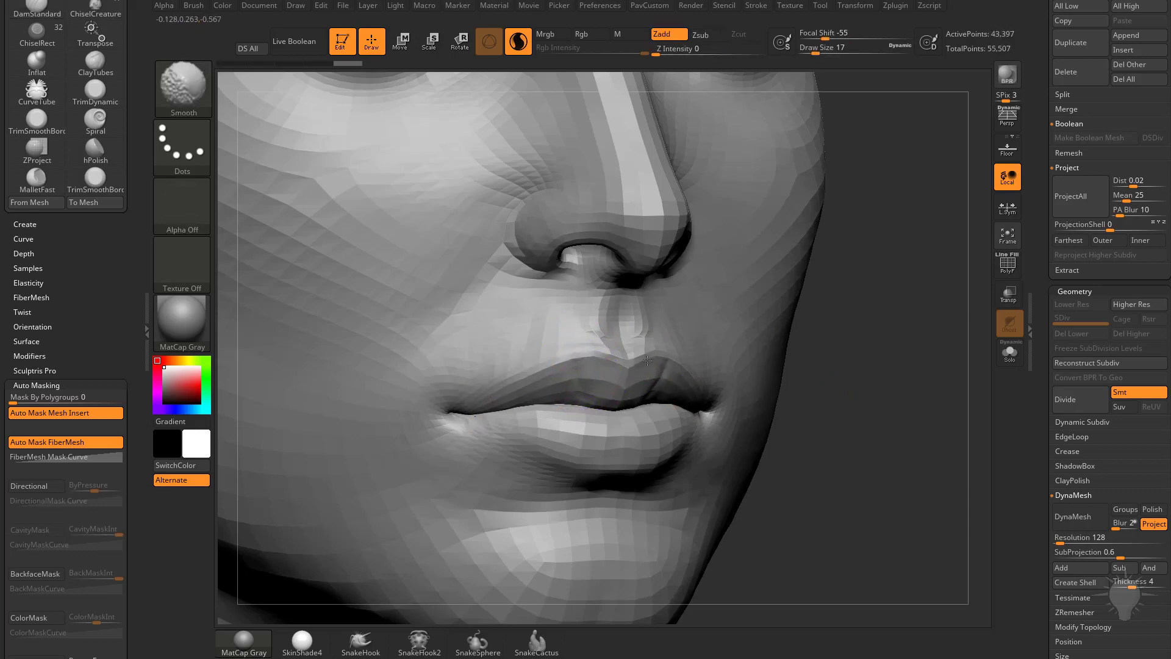
Step: Inspect the wireframe around the mouth and smooth the sculpted upper lip
click(1007, 264)
mouse_move(530, 427)
shift+mouse_down()
mouse_move(670, 454)
mouse_move(696, 358)
shift+mouse_up()
key(shift+f)
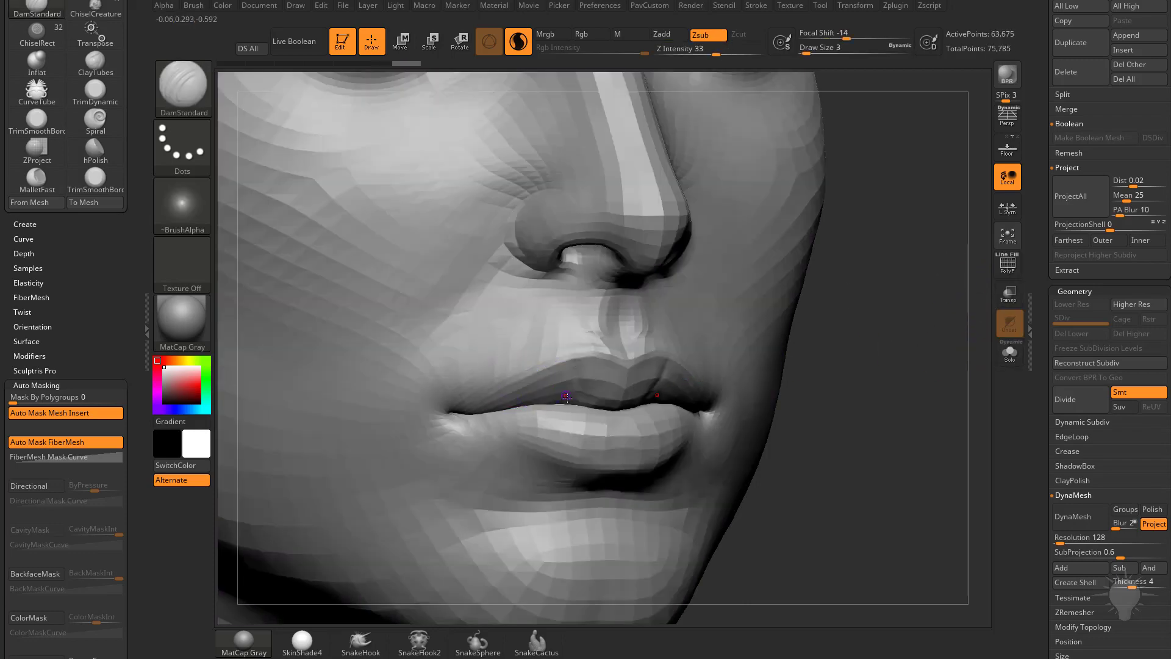
key(shift)
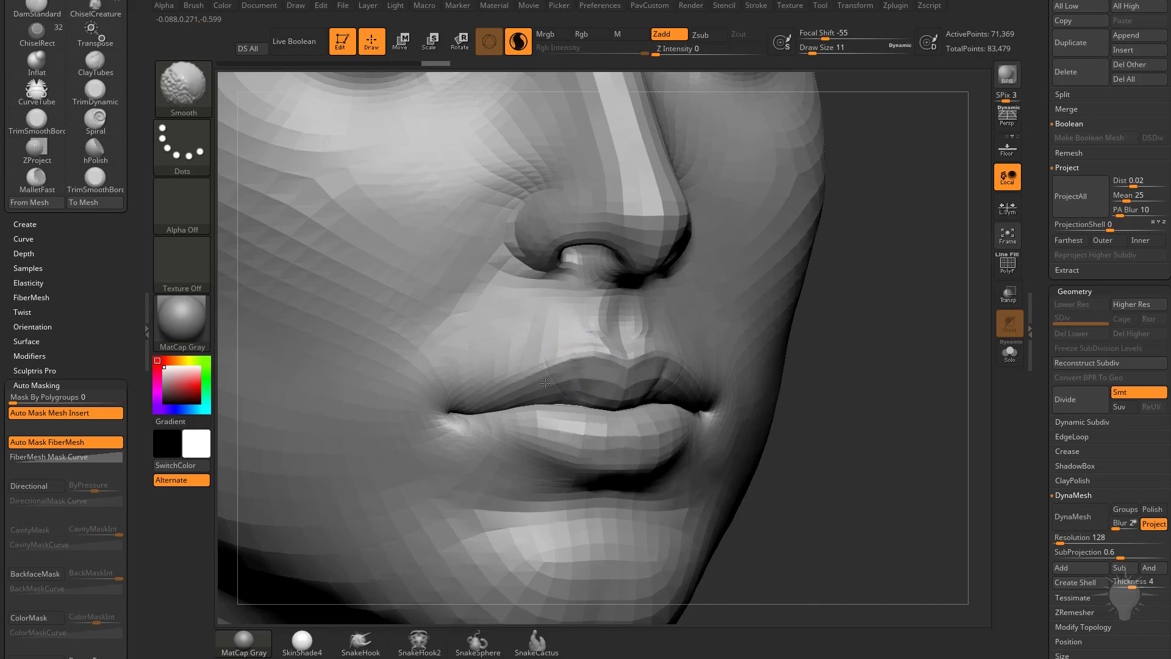
shift+drag(613, 377, 562, 364)
Step: Build up the upper lip with the Standard brush at a draw size of about 23 and smooth it
shift+click(717, 52)
key(s)
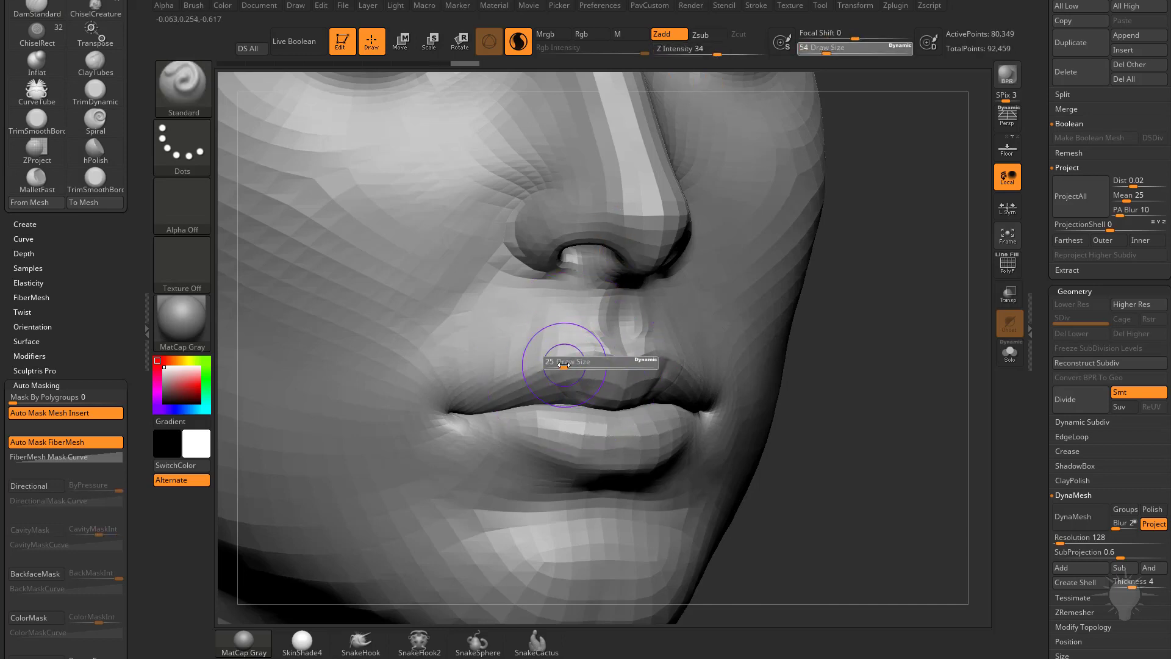
key(shift)
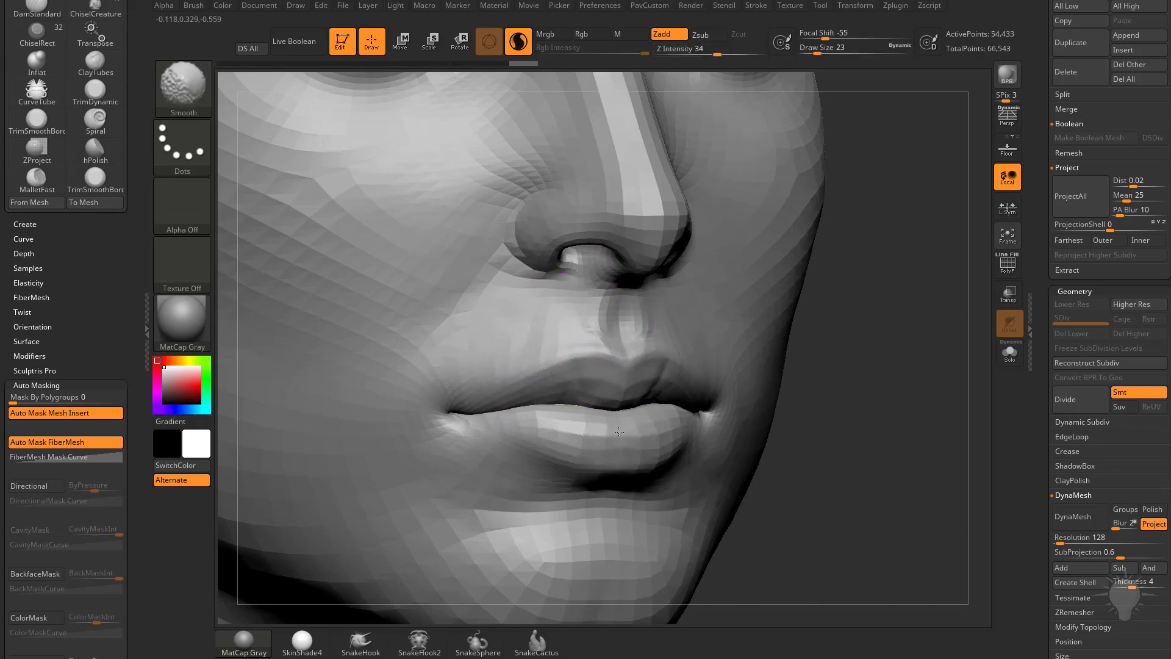
key(s)
mouse_move(630, 357)
shift+mouse_down()
mouse_move(630, 389)
mouse_move(593, 389)
mouse_move(580, 360)
shift+mouse_up()
Step: Carve vertical creases across the upper and lower lips with the DamStandard brush at draw size 14
key(b)
key(d)
key(s)
mouse_move(574, 404)
mouse_down()
mouse_move(561, 361)
mouse_move(540, 361)
mouse_up()
mouse_move(552, 418)
mouse_down()
mouse_move(584, 421)
mouse_move(591, 440)
mouse_up()
Step: DynaMesh the head at resolution 128 with Project enabled
drag(805, 389, 745, 400)
key(grave)
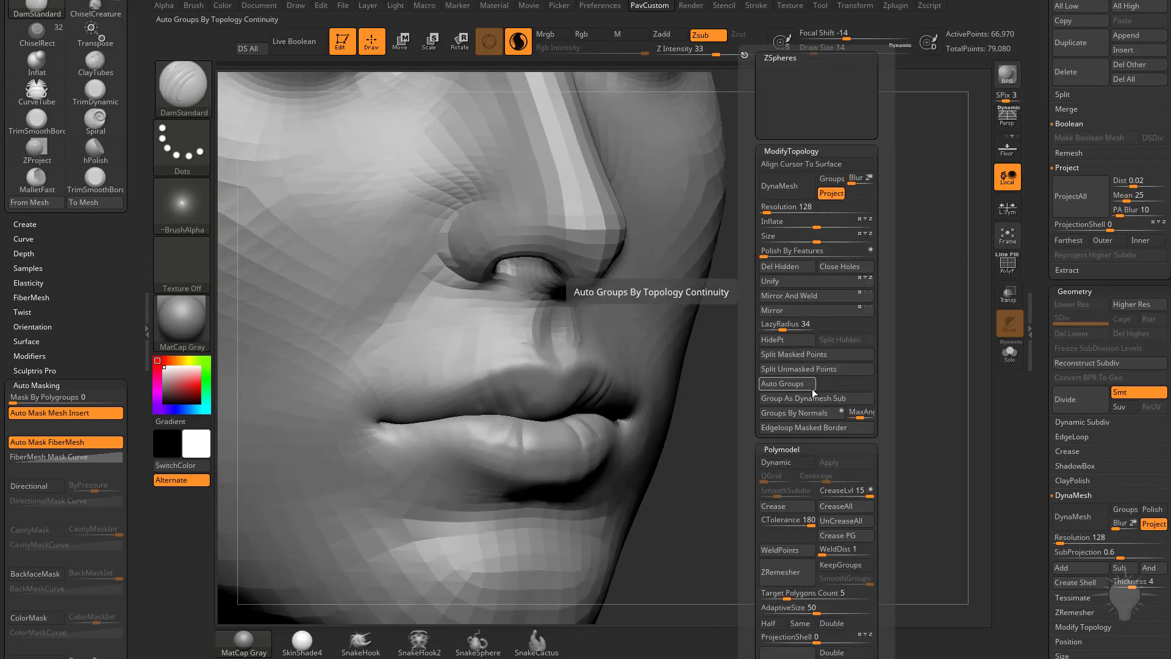
drag(1046, 388, 1055, 466)
click(1075, 335)
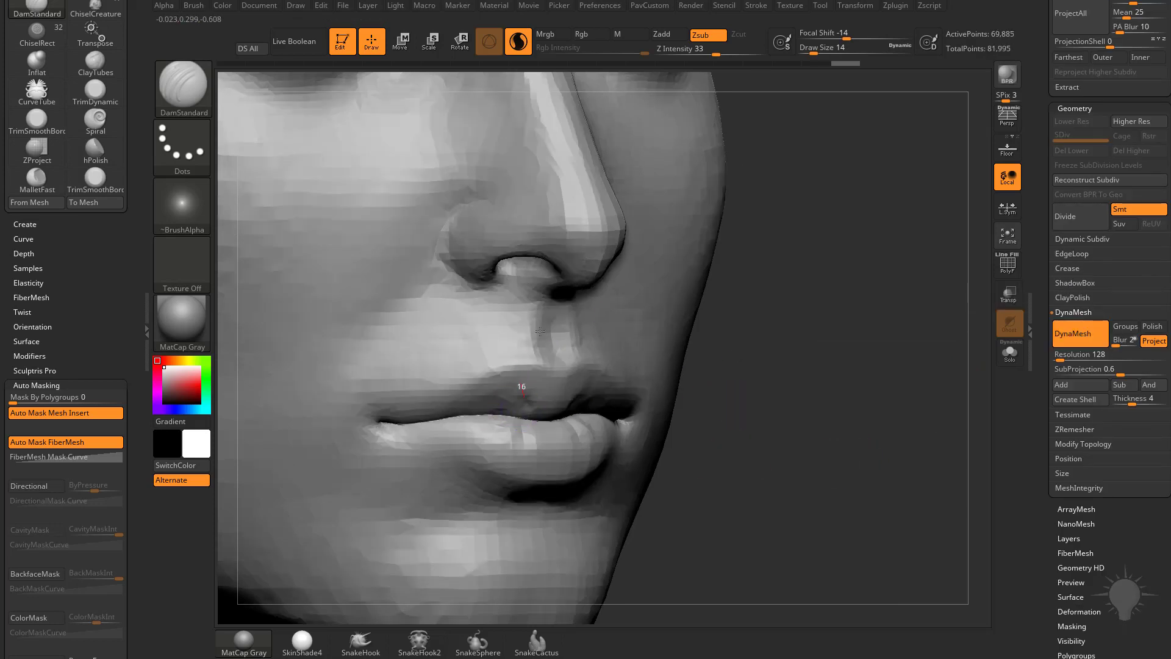
Step: Try carving and smoothing across the seam between the lips on the remeshed head
drag(517, 413, 508, 380)
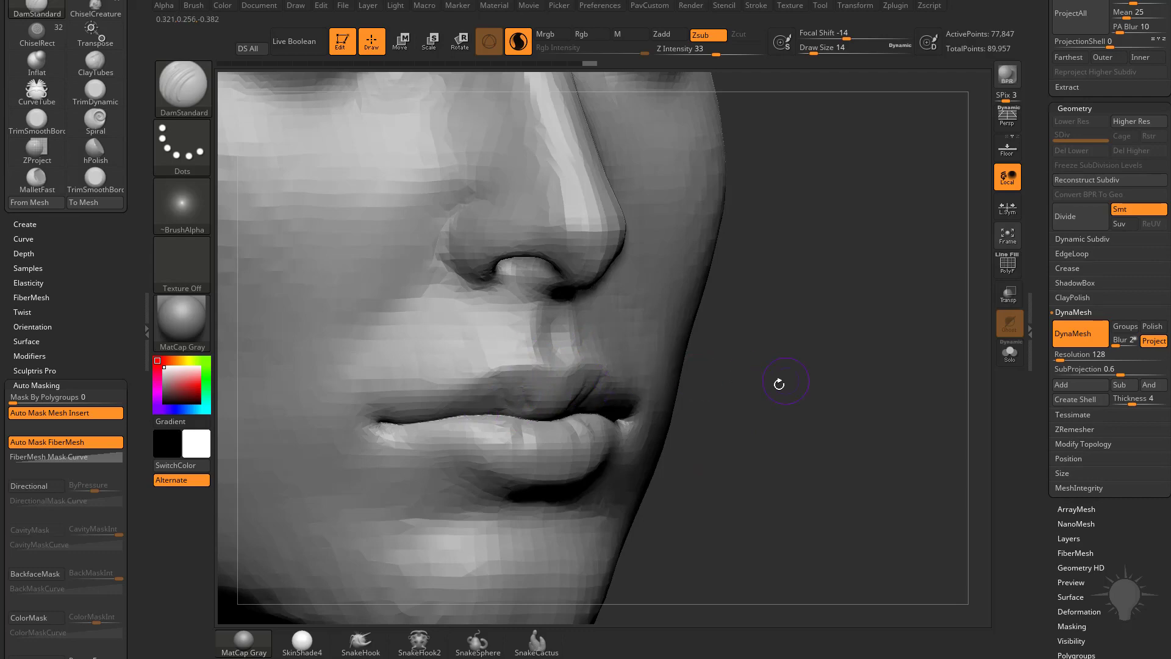
mouse_move(578, 417)
shift+mouse_down()
mouse_move(414, 419)
mouse_move(517, 420)
mouse_move(426, 421)
mouse_move(446, 419)
shift+mouse_up()
key(ctrl+z)
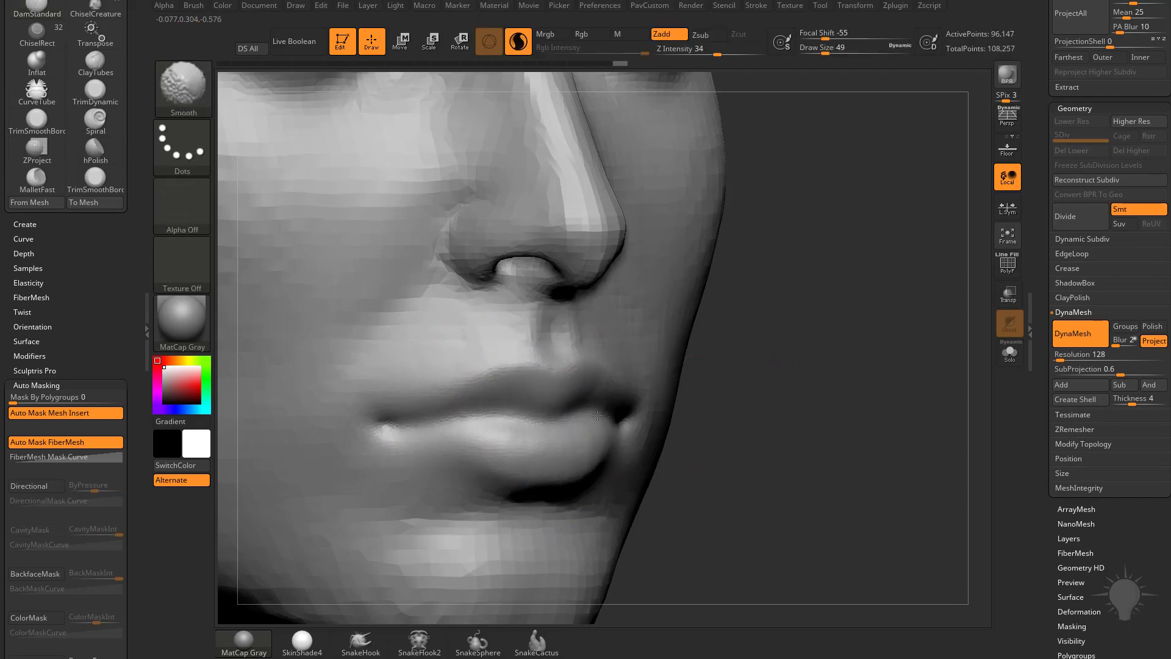
mouse_move(762, 393)
mouse_down()
mouse_move(683, 395)
mouse_move(798, 397)
mouse_up()
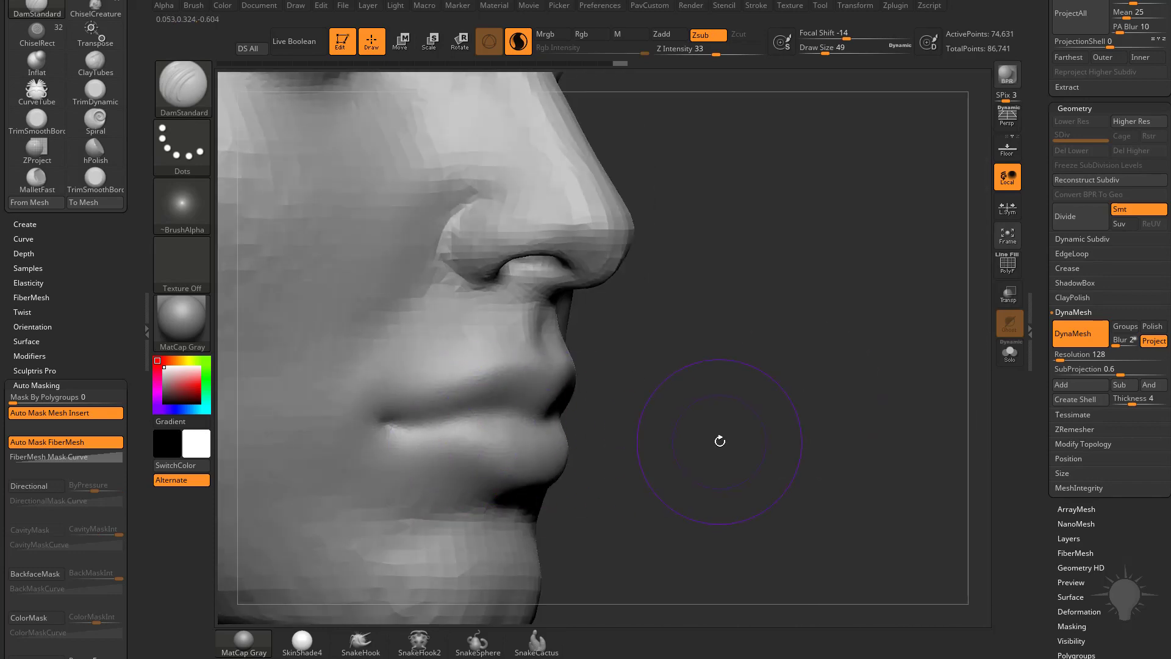
Step: Undo the lip strokes and the DynaMesh operation
key(ctrl+z)
key(ctrl+z)
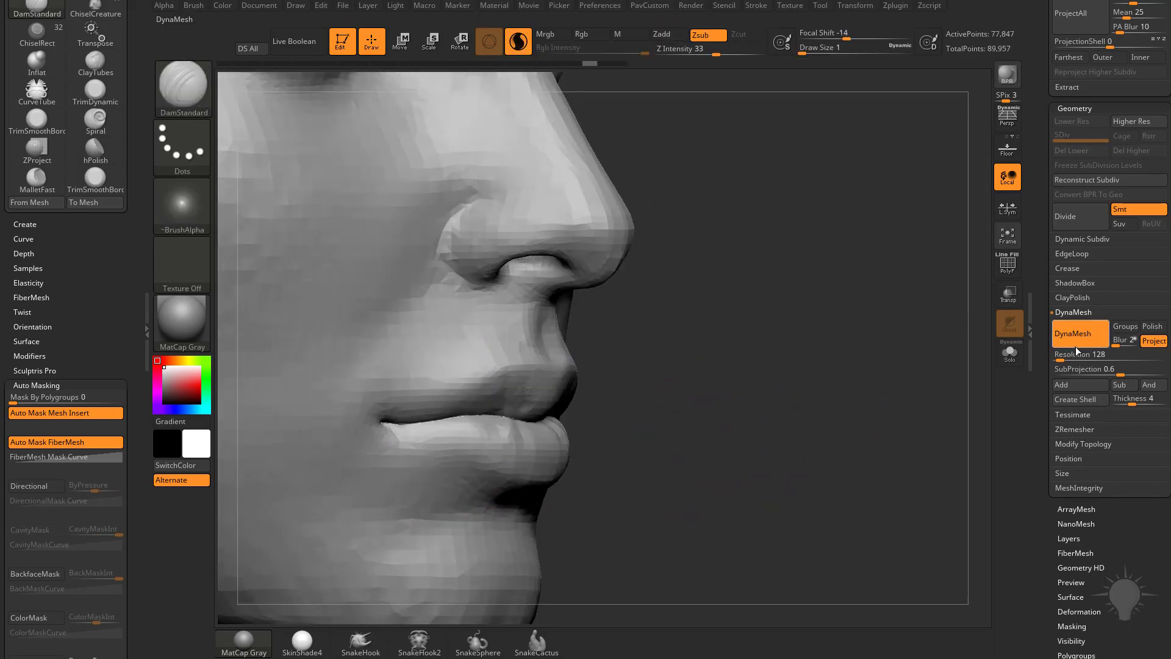
key(ctrl+z)
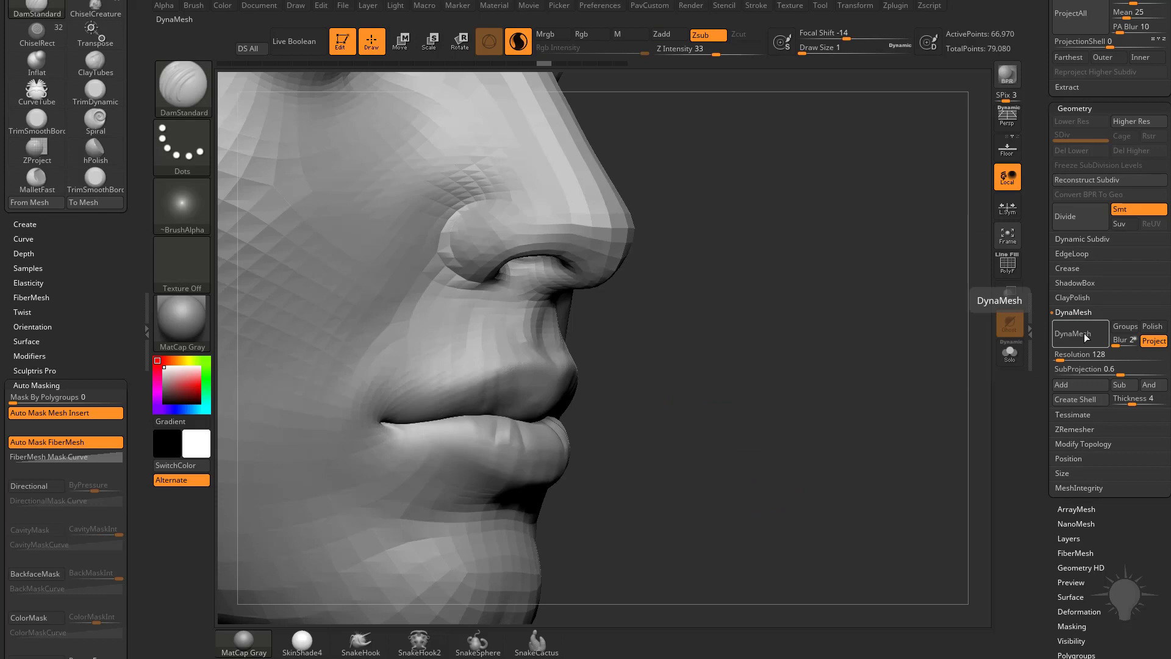
key(ctrl+z)
key(ctrl+z)
Step: Try a topological mask across the lips with the transpose line
mouse_move(798, 381)
mouse_down()
mouse_move(829, 324)
mouse_move(812, 350)
mouse_move(829, 356)
mouse_up()
key(w)
ctrl+drag(588, 356, 575, 450)
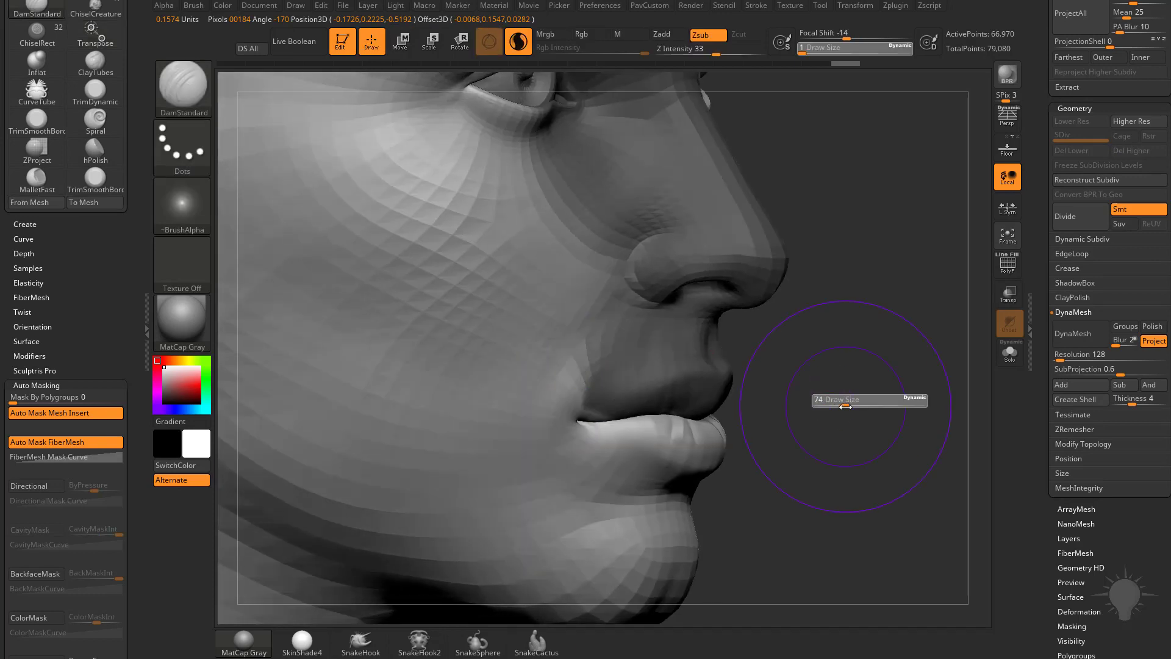
Step: Try to pull the lower lip downward with the Move brush
key(b)
key(m)
key(v)
drag(701, 421, 699, 433)
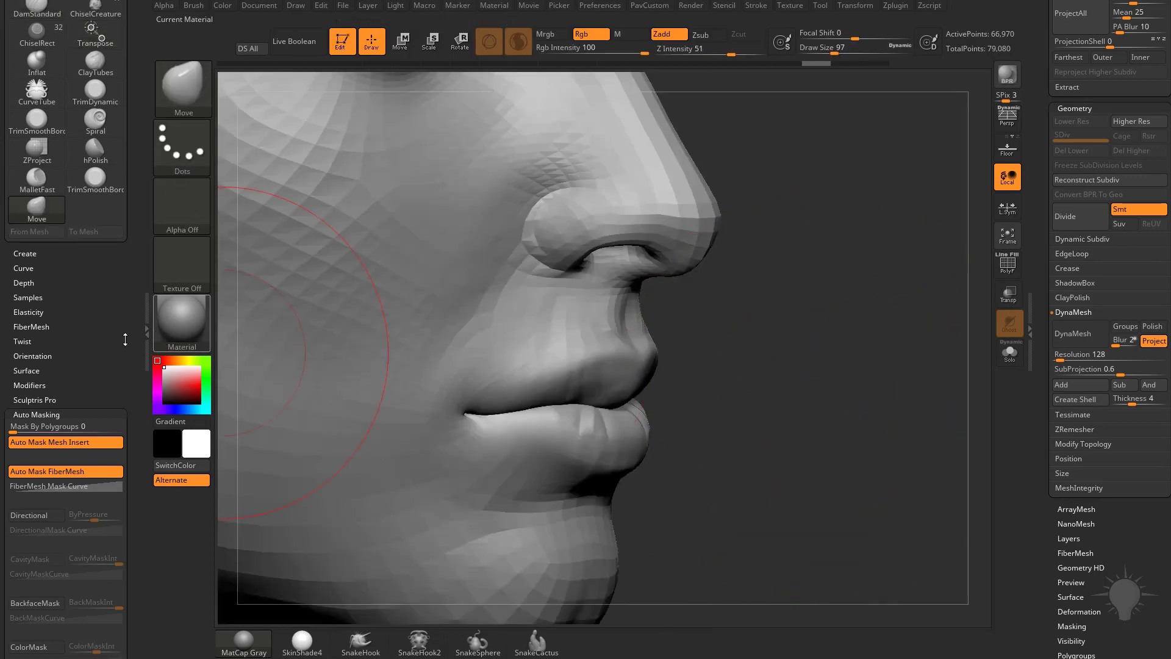
Step: Clear the palettes from the side tray and dock the Brush palette there, showing its Auto Masking settings
drag(125, 339, 125, 601)
click(115, 6)
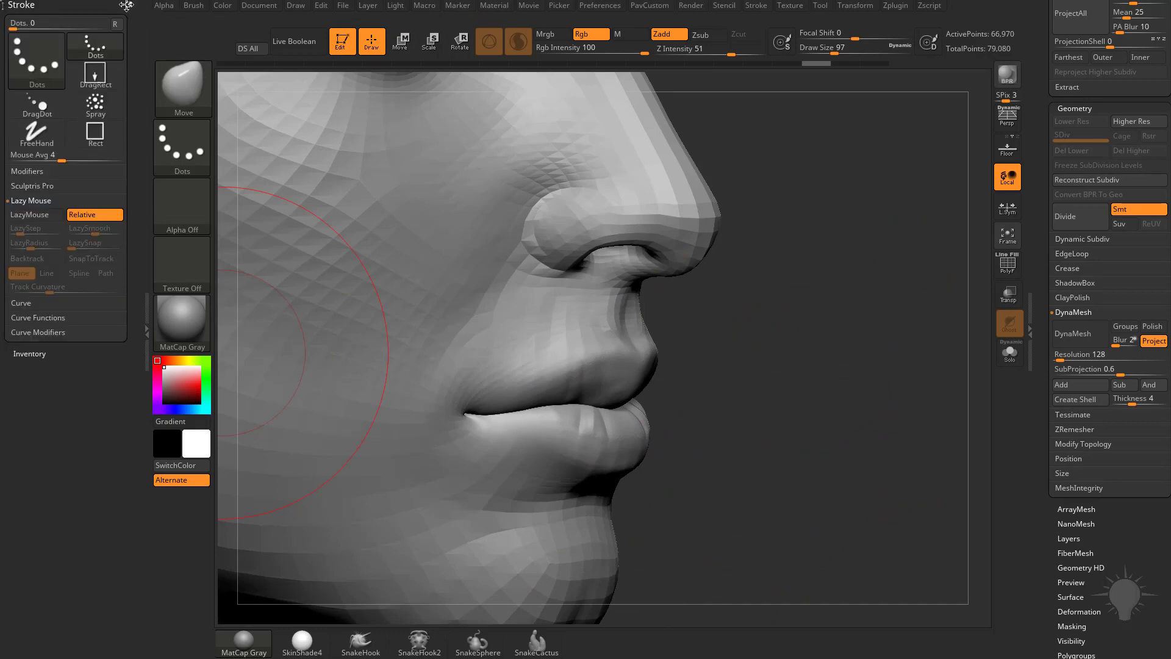
click(126, 6)
click(193, 6)
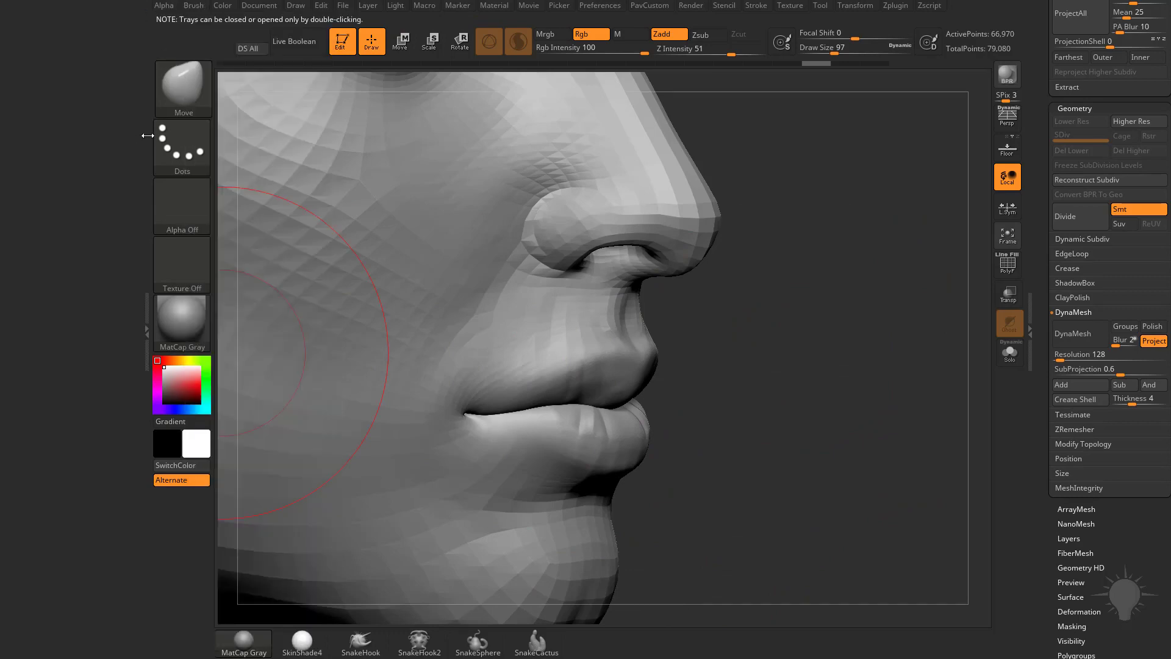
double_click(148, 135)
click(2, 214)
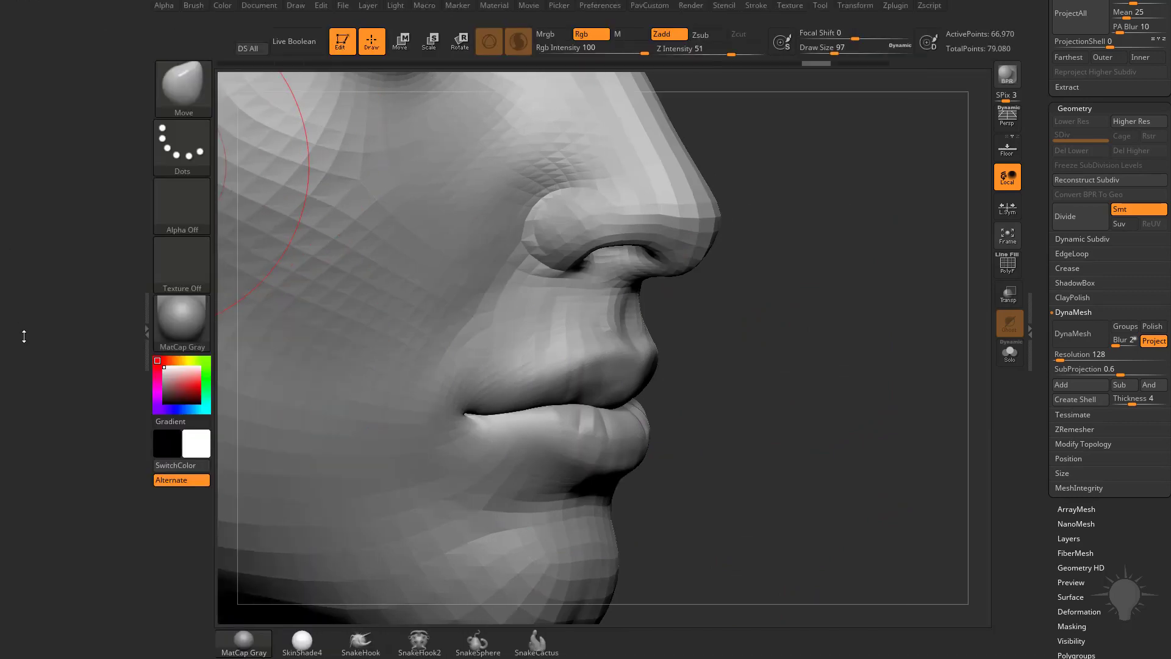
click(179, 11)
drag(183, 14, 88, 64)
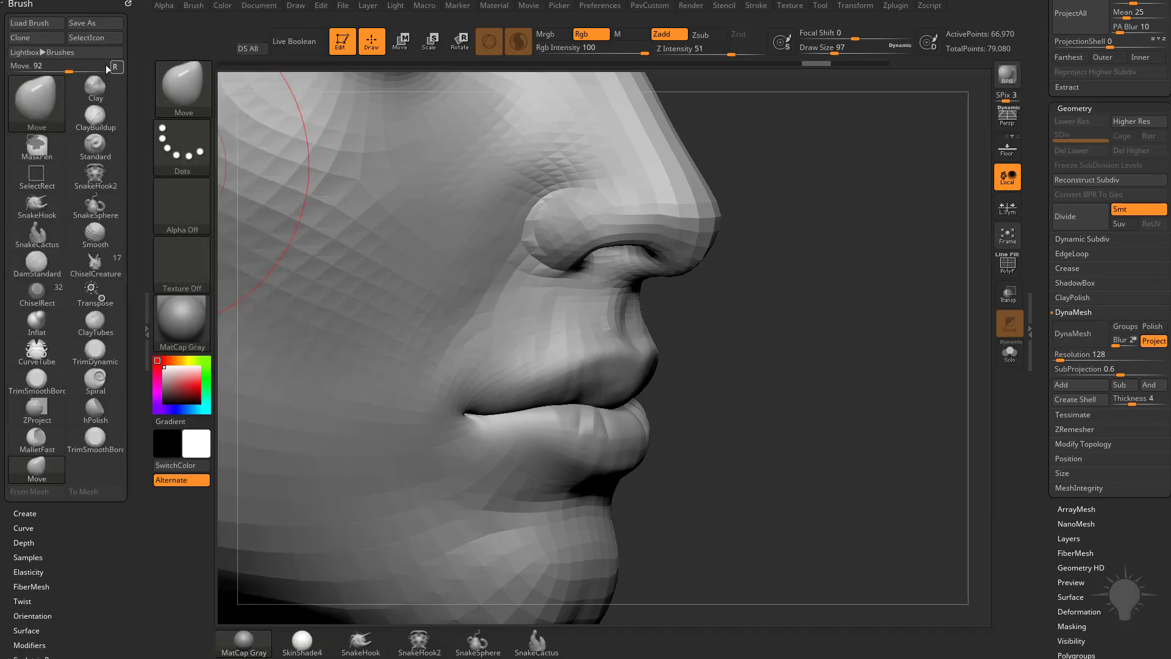
click(115, 66)
scroll(95, 262, down, 5)
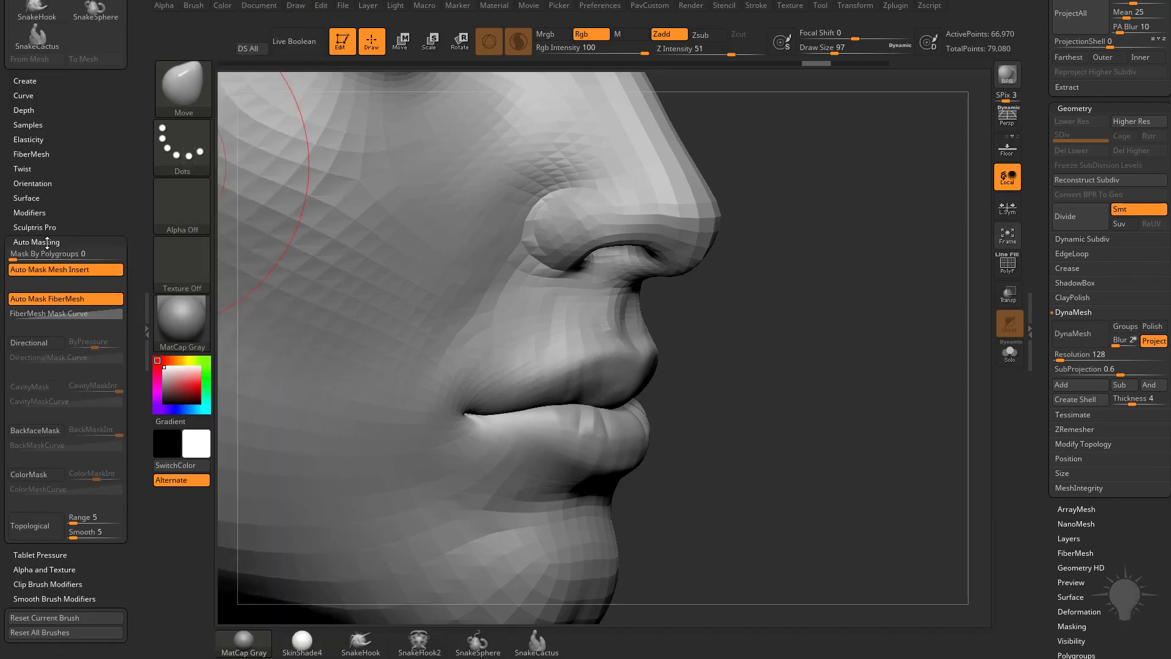
Step: Enable Topological auto masking with Range 1.52 and part the lips using the Move brush at draw size 120
click(37, 525)
drag(756, 324, 662, 375)
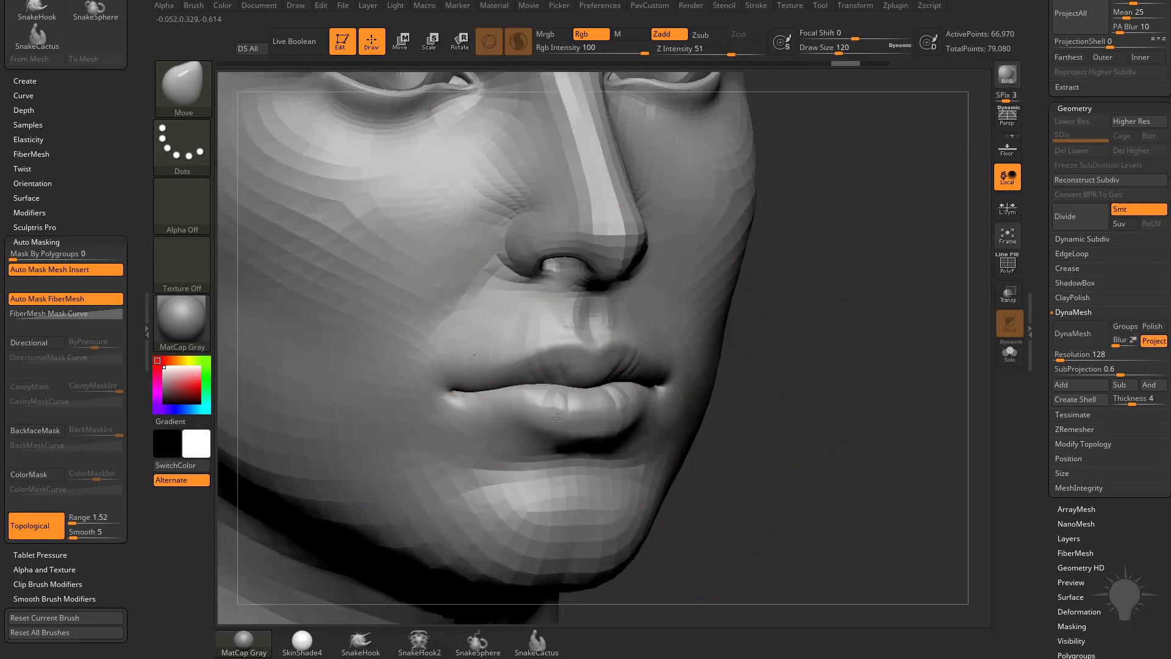
mouse_move(552, 398)
mouse_down()
mouse_move(555, 432)
mouse_move(602, 392)
mouse_up()
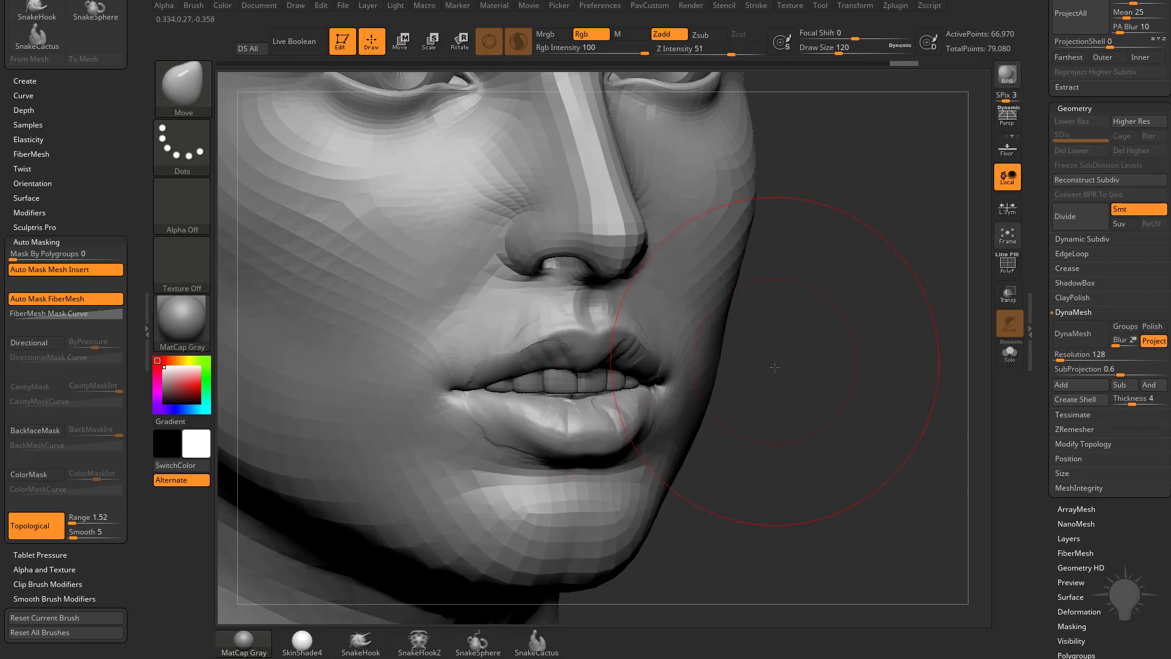
Step: Try working along the parted lips with the Standard brush at draw size 16
key(s)
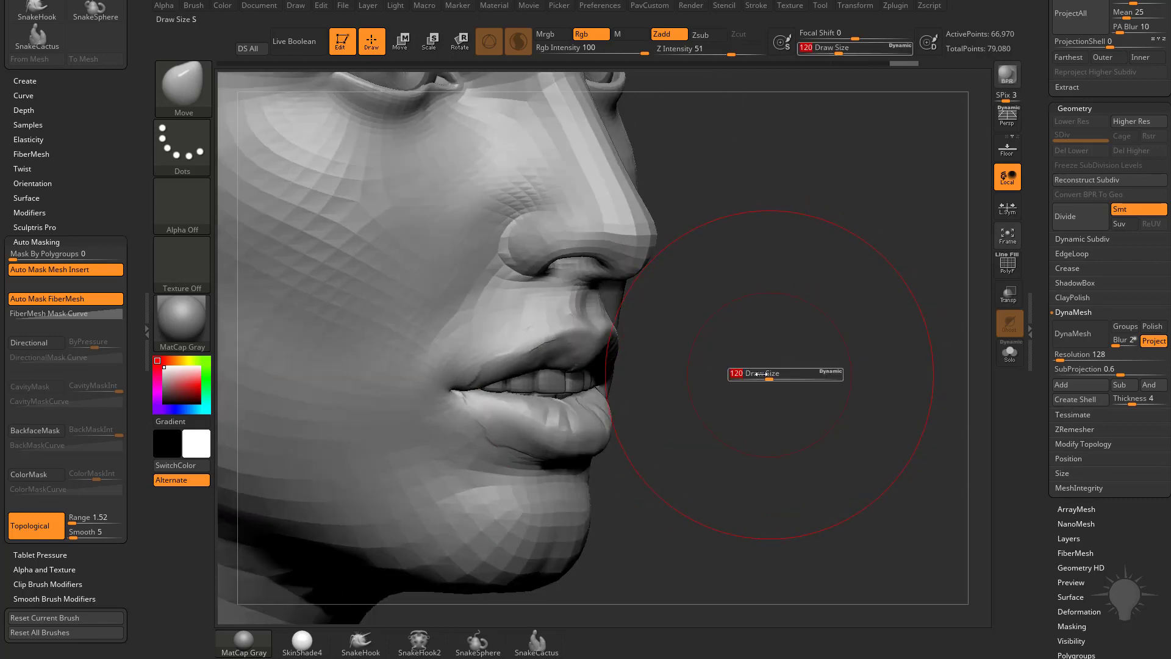
drag(761, 374, 745, 374)
mouse_move(765, 315)
alt+mouse_down()
mouse_move(726, 324)
mouse_move(745, 328)
alt+mouse_up()
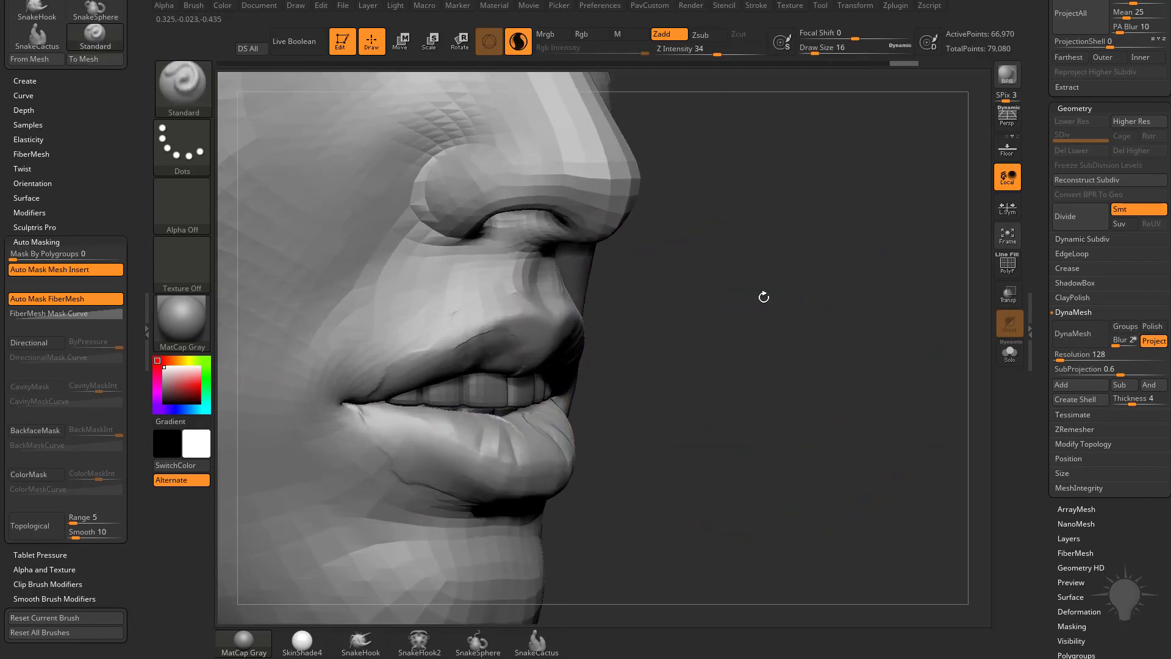
drag(522, 418, 627, 413)
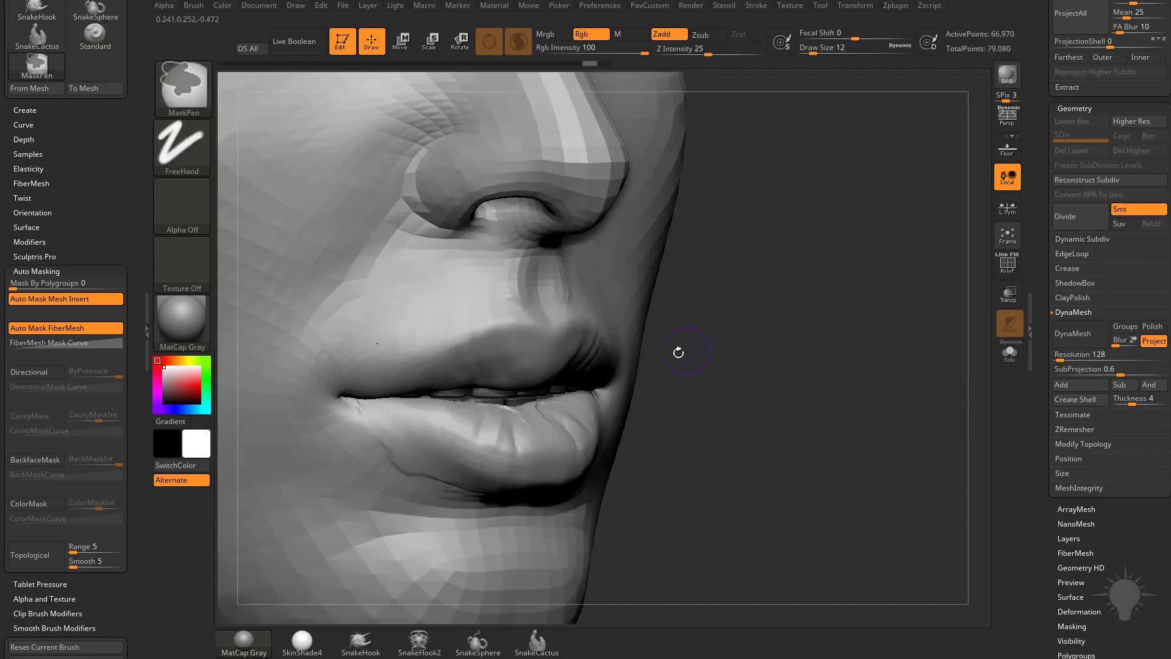
mouse_move(457, 397)
mouse_down()
mouse_move(767, 357)
mouse_move(693, 371)
mouse_up()
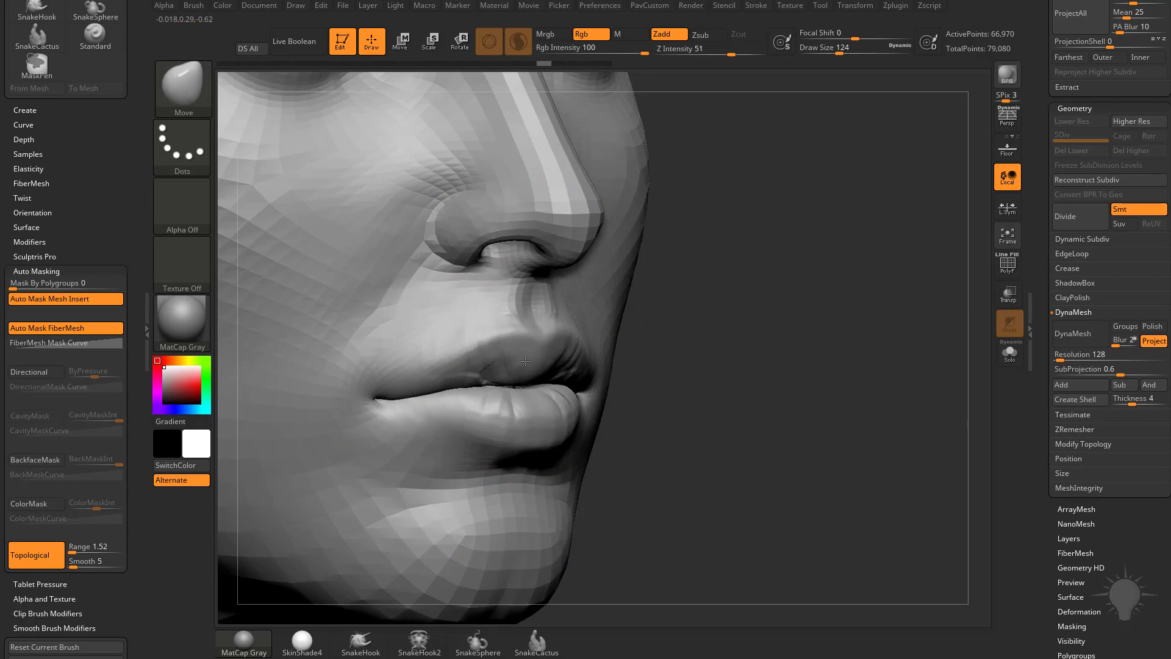
Step: Pull the lips apart with the topologically masked Move brush at draw size 124
mouse_move(488, 372)
mouse_down()
mouse_move(526, 361)
mouse_move(489, 376)
mouse_move(489, 361)
mouse_move(489, 417)
mouse_up()
key(ctrl+z)
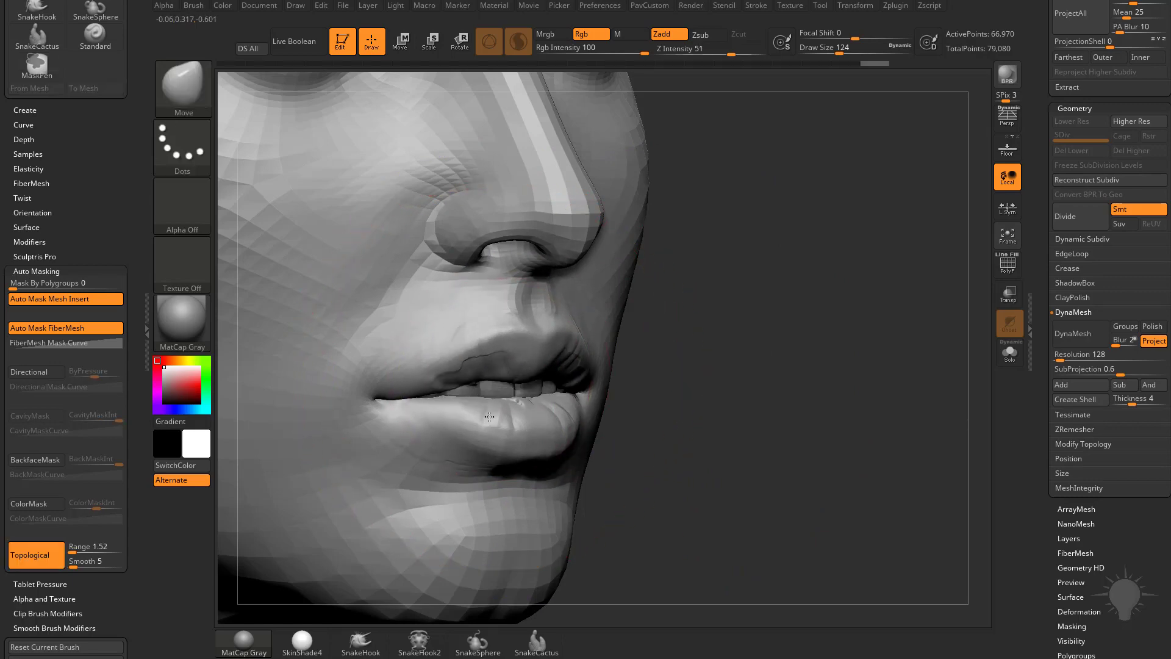
mouse_move(689, 390)
alt+mouse_down()
mouse_move(719, 343)
mouse_move(840, 403)
mouse_move(764, 403)
mouse_move(779, 382)
alt+mouse_up()
Step: Set the draw size to 9 and turn off the DynaMesh Project option
key(s)
key(space)
click(752, 195)
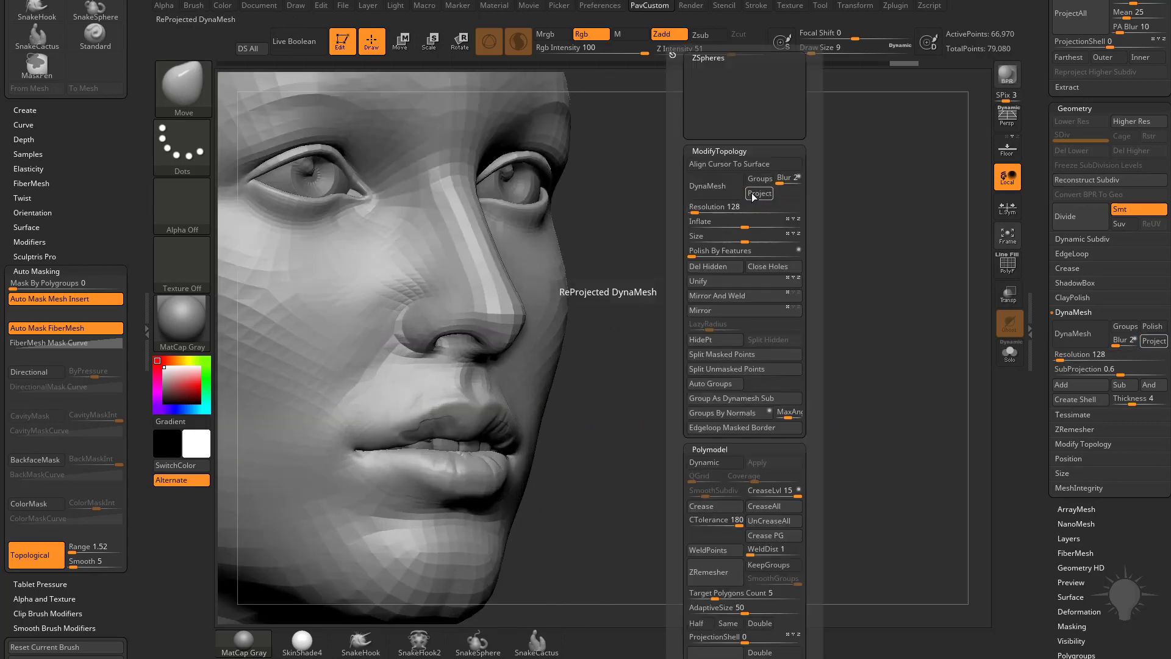
Step: Try remeshing the head with DynaMesh at resolution 128 without projection
click(769, 182)
click(768, 181)
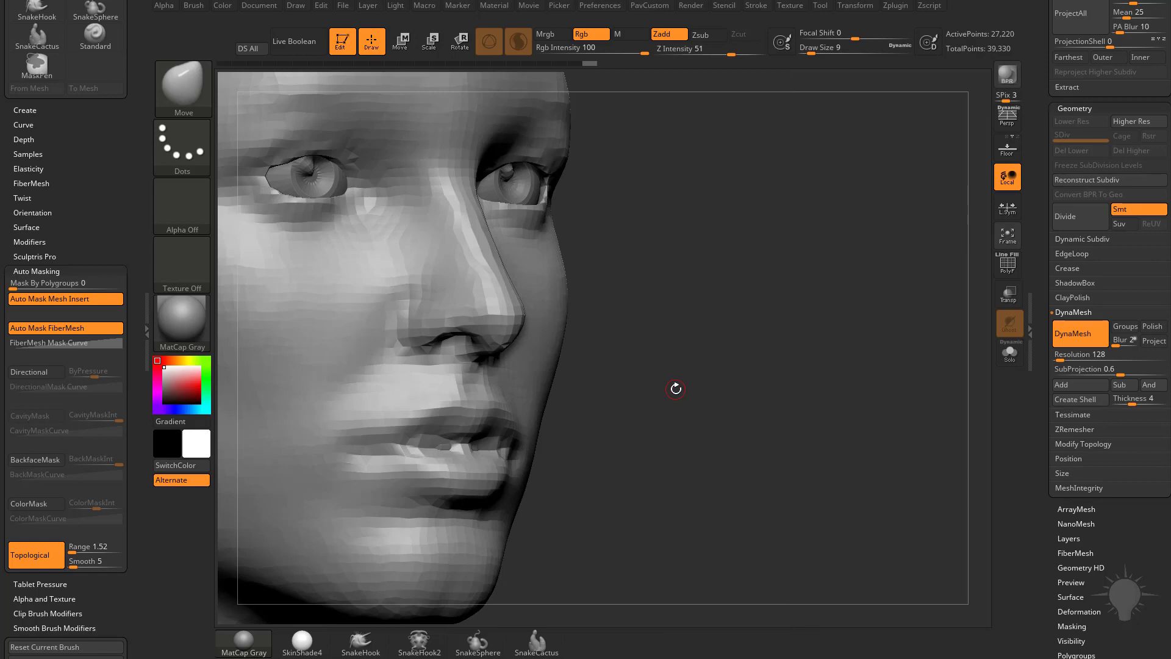
drag(675, 388, 624, 408)
key(ctrl+z)
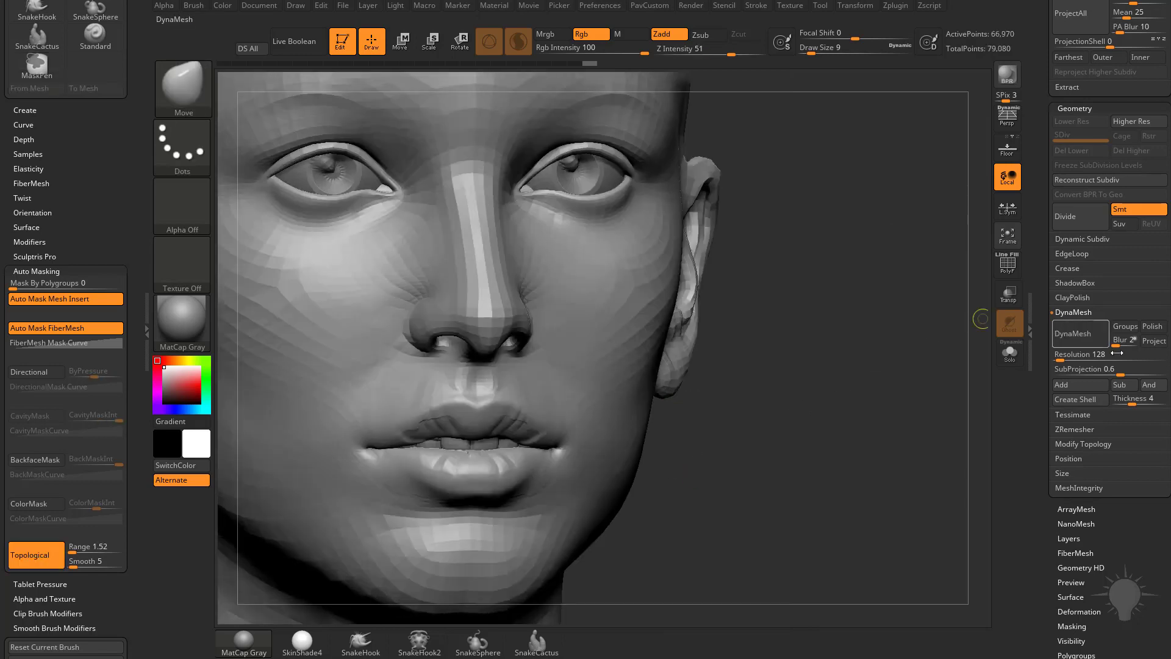
drag(1060, 358, 1073, 359)
mouse_move(717, 414)
alt+mouse_down()
mouse_move(727, 363)
mouse_move(771, 400)
mouse_move(367, 392)
alt+mouse_up()
key(ctrl+z)
key(ctrl+z)
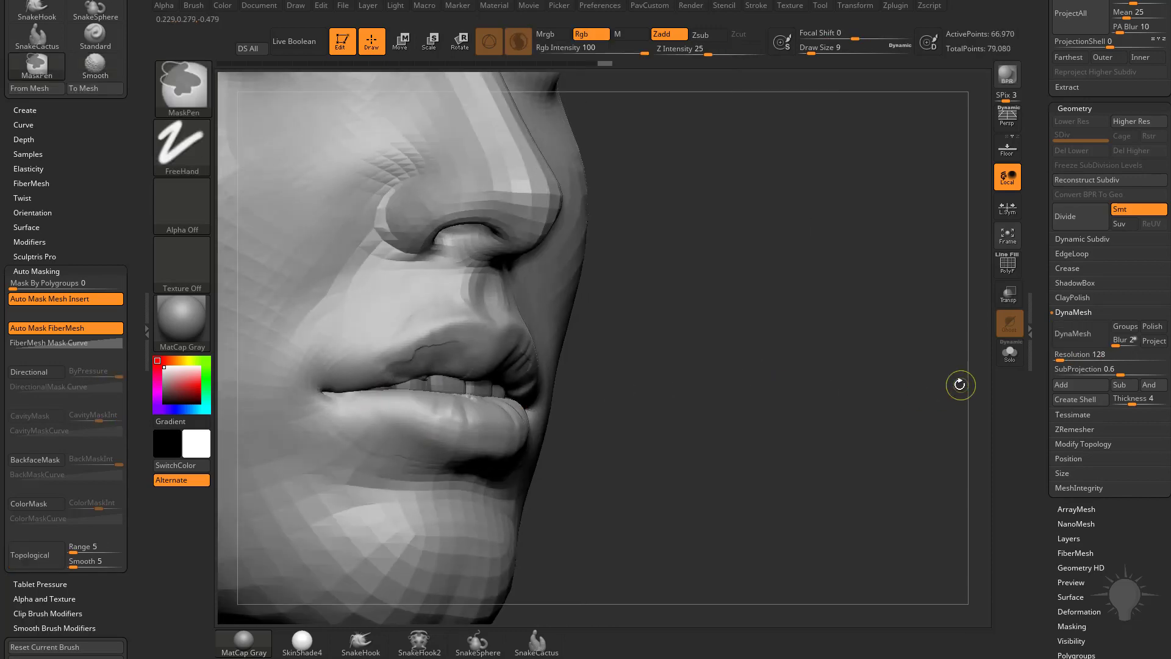
Step: Reshape the parted lips using the topologically masked Move brush at draw size 44
drag(878, 376, 729, 362)
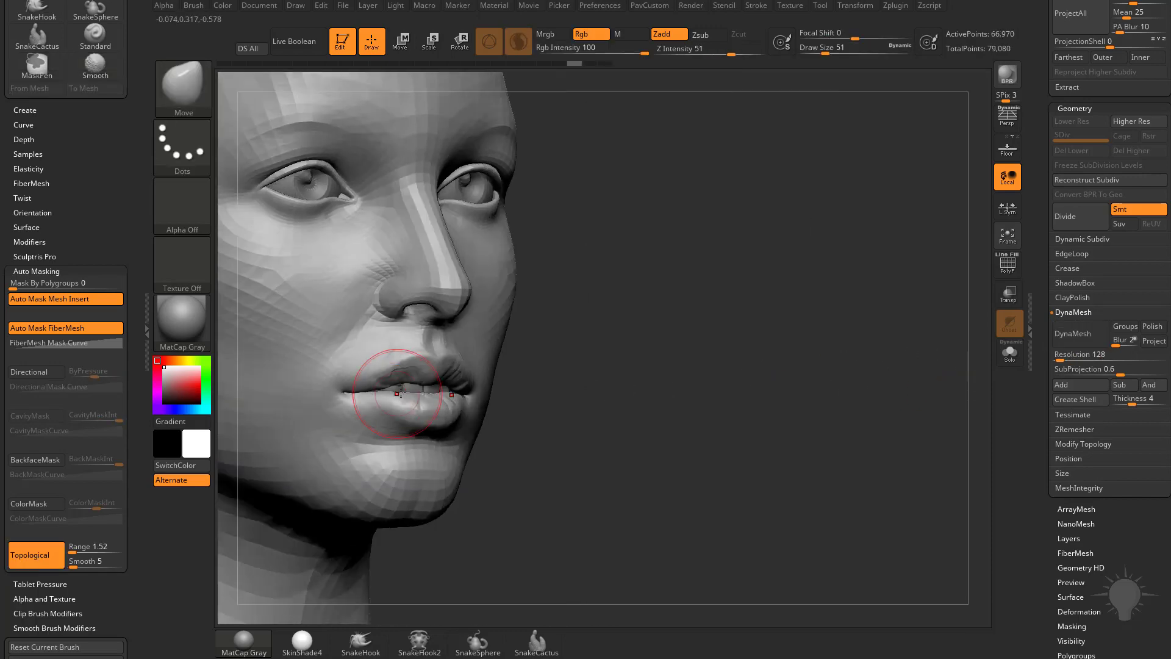
key(])
key([)
mouse_move(376, 386)
mouse_down()
mouse_move(374, 376)
mouse_move(504, 399)
mouse_up()
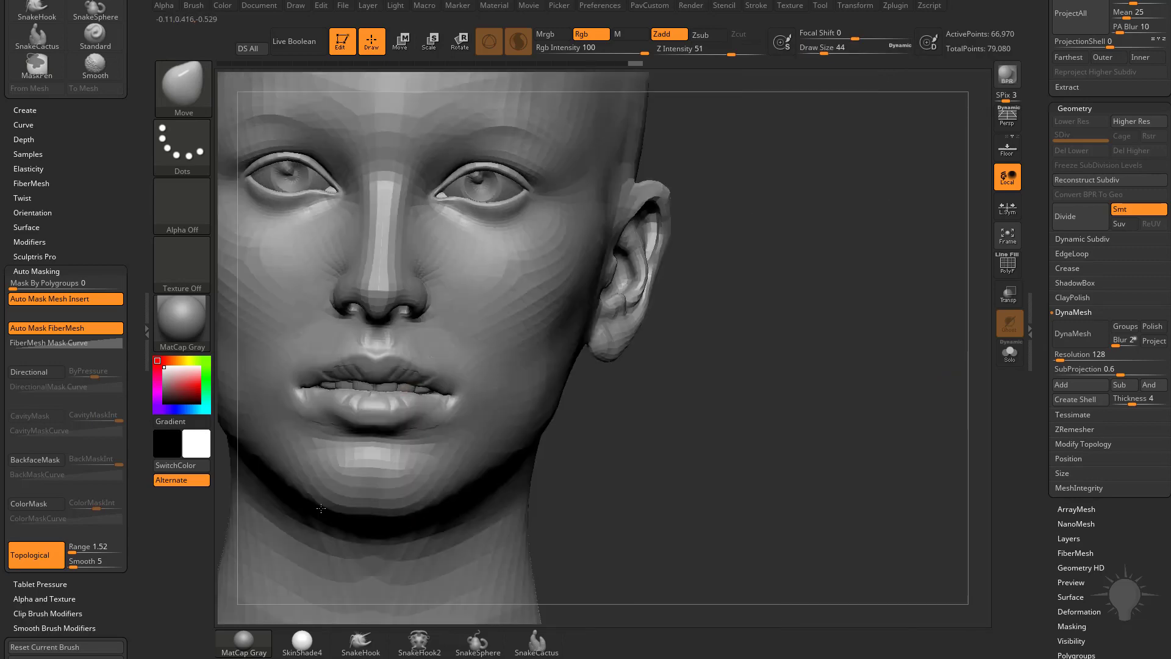
key(shift)
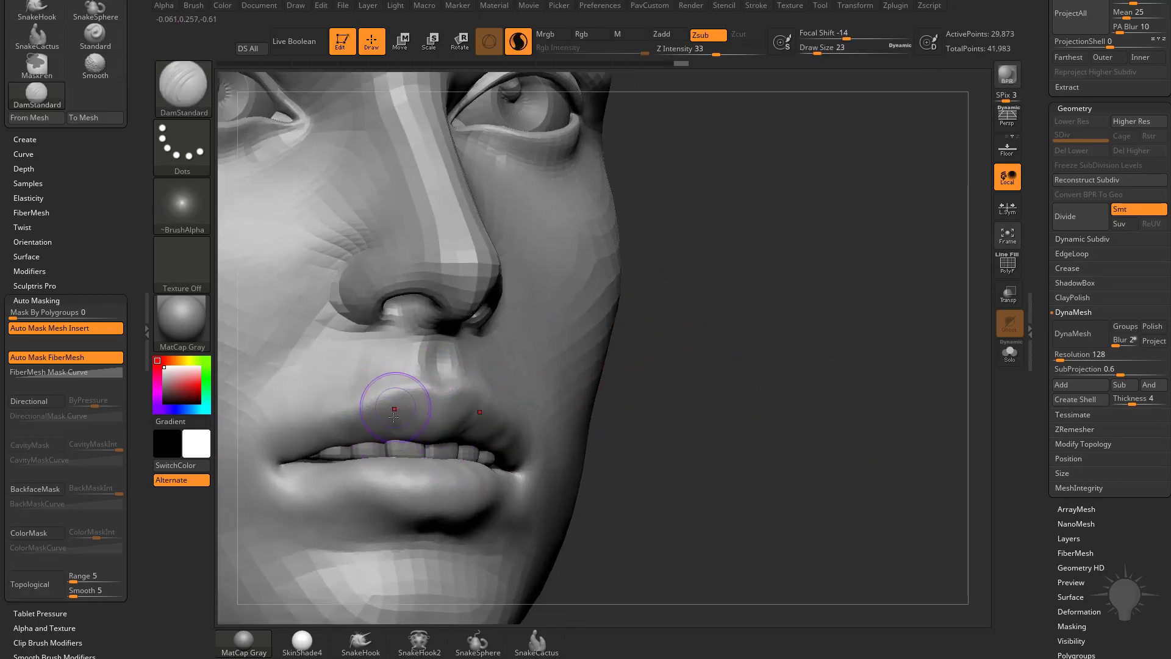
Step: Sculpt detail around the upper lip with the DamStandard brush in Sculptris Pro mode, reducing the draw size from 23 to 13
drag(393, 418, 405, 362)
key(bracketleft)
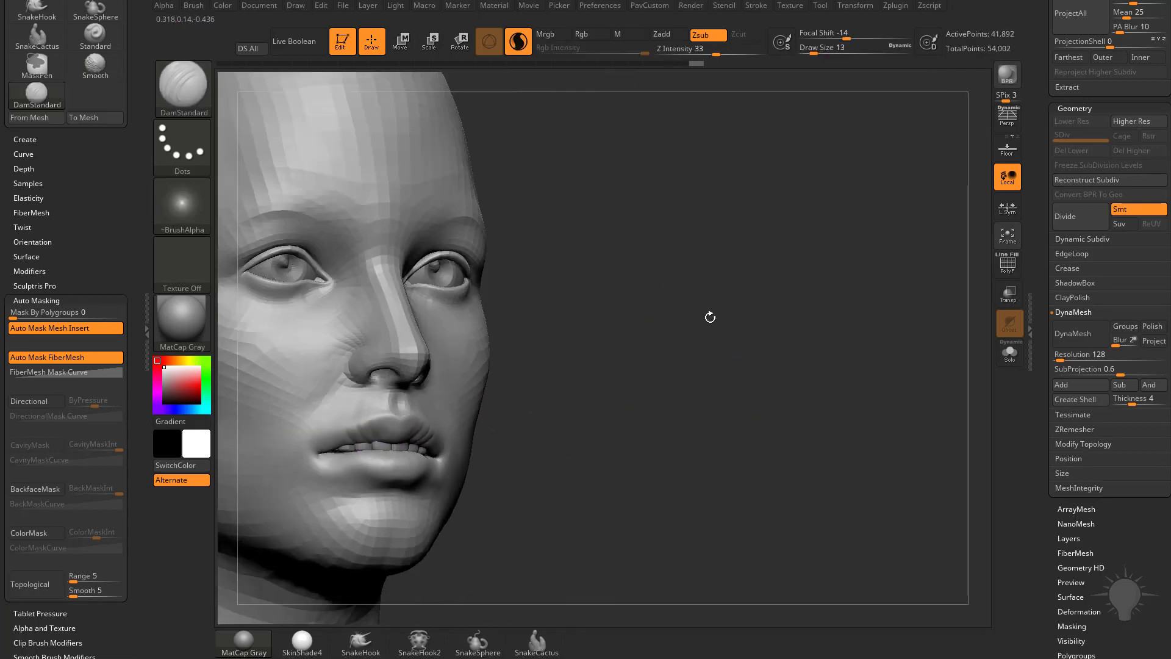
drag(708, 316, 722, 346)
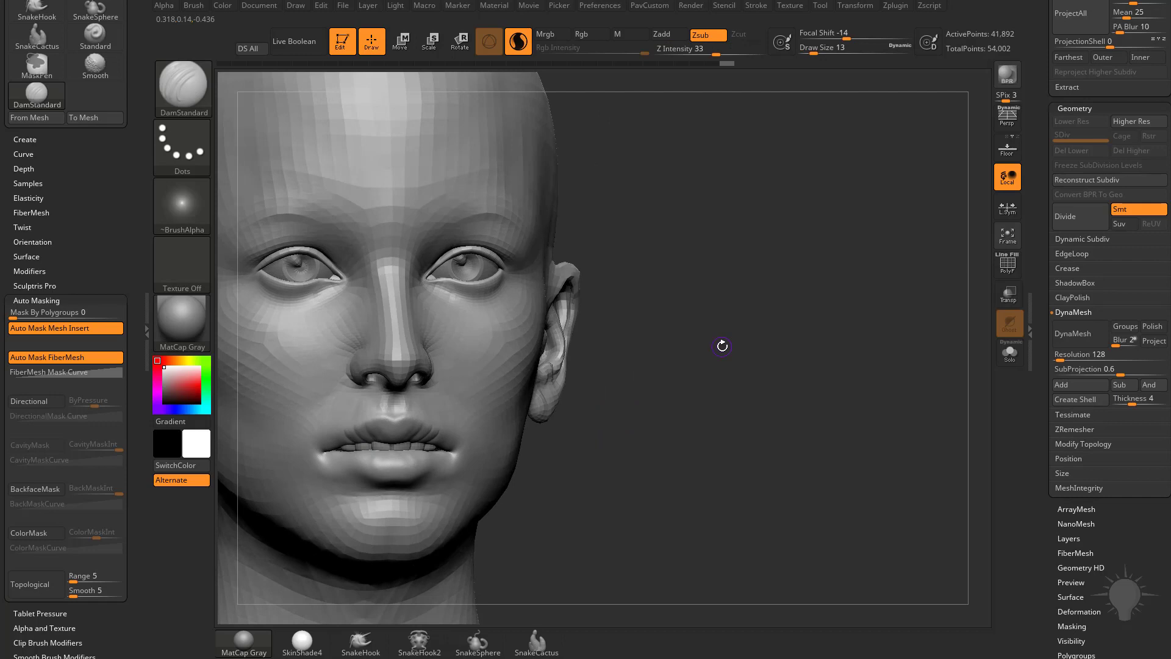
Step: Choose the SnakeHook brush at draw size 71 and mask the whole head except two symmetrical spots on the upper forehead
mouse_move(634, 288)
alt+mouse_down()
mouse_move(600, 343)
mouse_move(644, 421)
alt+mouse_up()
click(364, 641)
drag(644, 421, 567, 391)
key(s)
mouse_move(548, 328)
mouse_down()
mouse_move(565, 328)
mouse_move(532, 298)
mouse_move(537, 324)
mouse_up()
ctrl+click(766, 283)
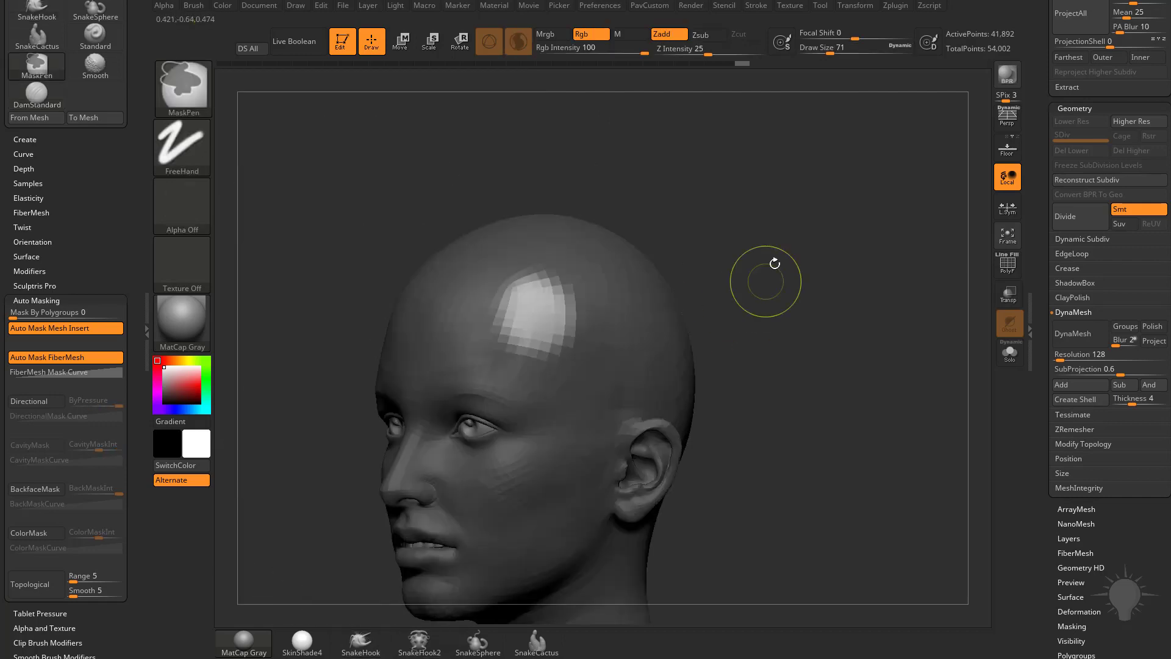
drag(773, 262, 783, 275)
ctrl+drag(778, 269, 792, 290)
ctrl+drag(540, 305, 554, 326)
ctrl+click(744, 306)
drag(784, 280, 772, 272)
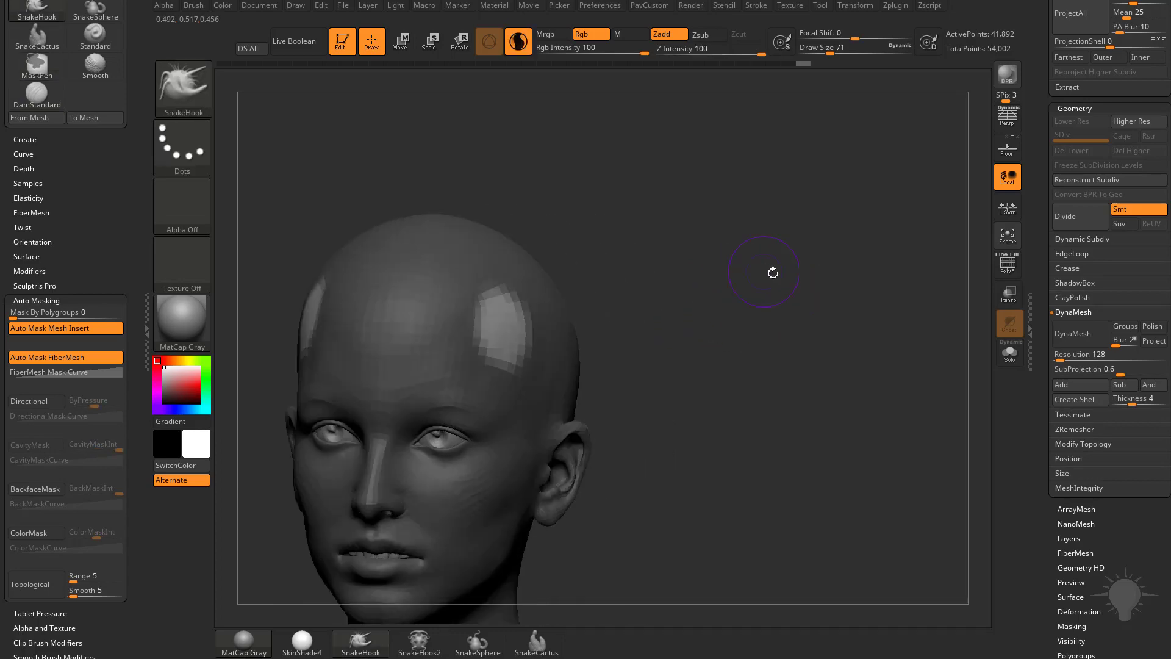
Step: Display the polyframe and pull a pair of horns out of the unmasked forehead spots with the SnakeHook brush at draw size 112
click(1012, 273)
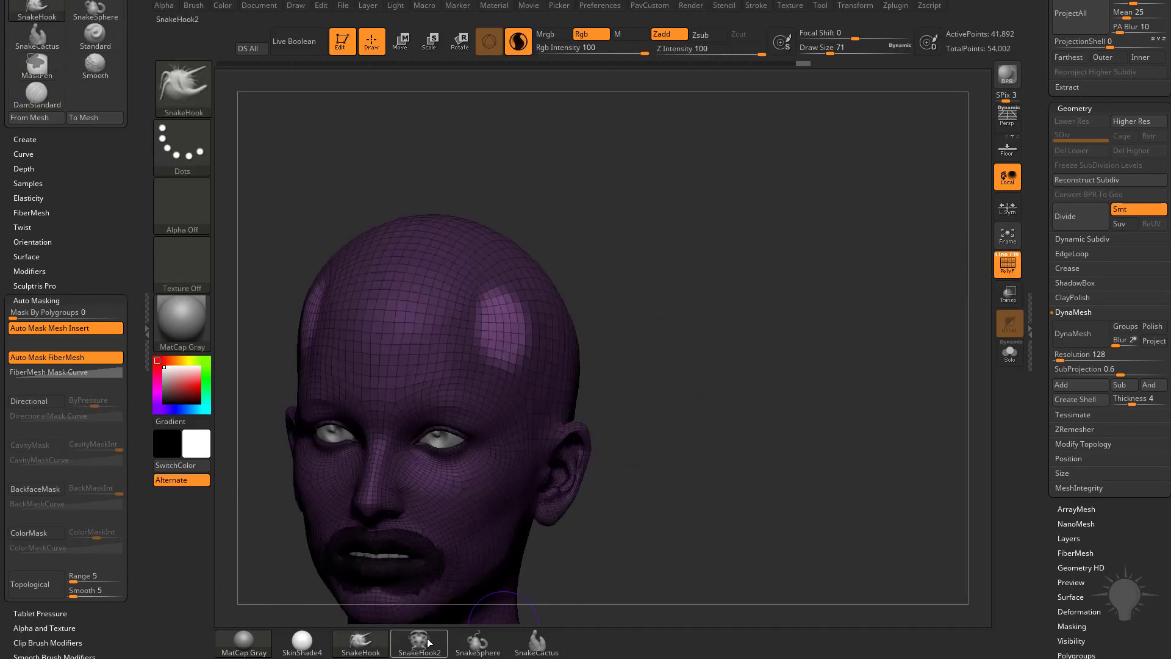
key(b)
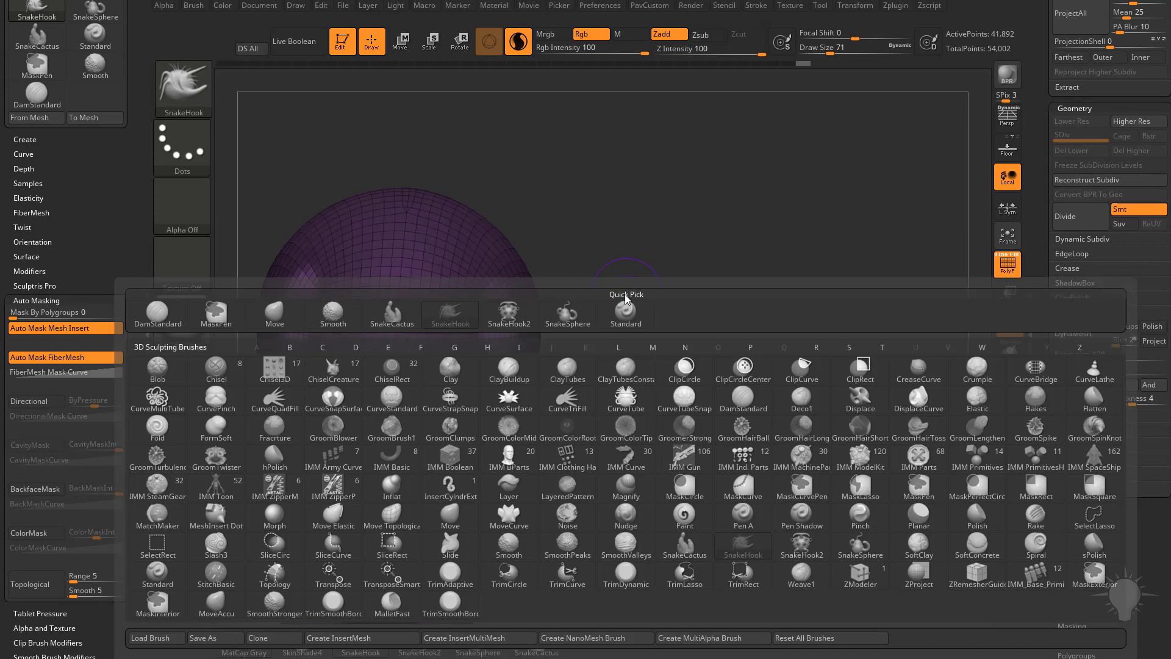
key(s)
key(h)
key(s)
mouse_move(500, 339)
mouse_down()
mouse_move(533, 324)
mouse_move(580, 367)
mouse_move(574, 386)
mouse_up()
mouse_move(689, 351)
mouse_down()
mouse_move(509, 357)
mouse_move(462, 387)
mouse_move(528, 384)
mouse_up()
right_drag(536, 378, 712, 262)
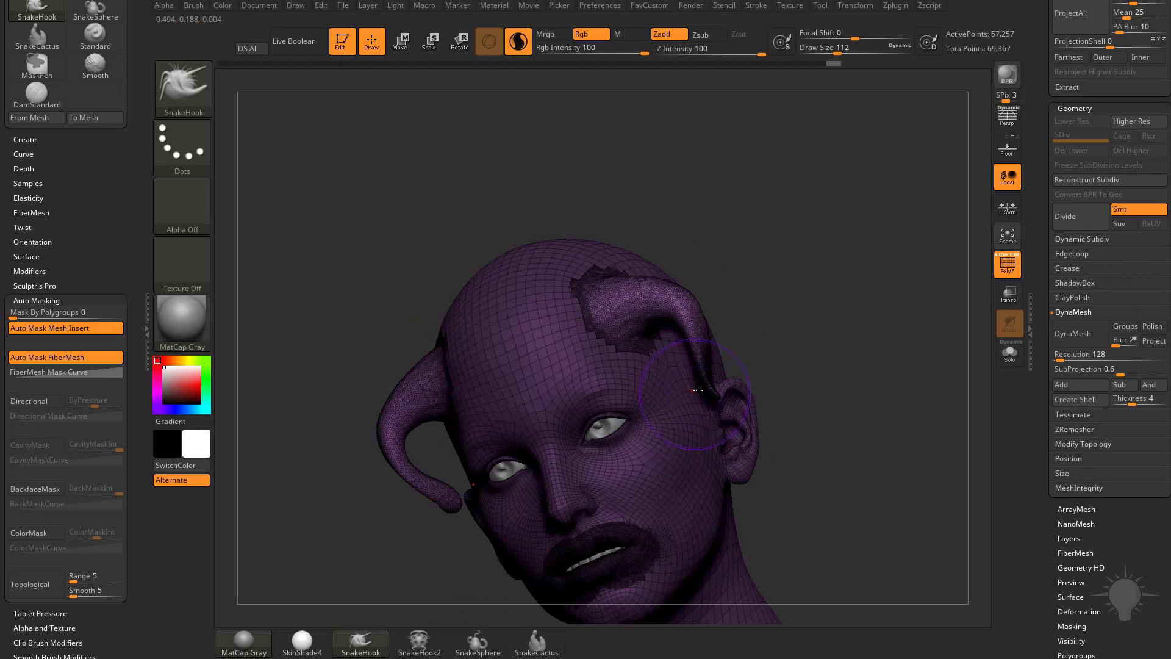
Step: Lengthen and curl the horns back toward the temples with the SnakeHook brush at draw sizes 158 and 62
mouse_move(708, 389)
mouse_down()
mouse_move(673, 400)
mouse_move(659, 388)
mouse_up()
drag(815, 351, 734, 343)
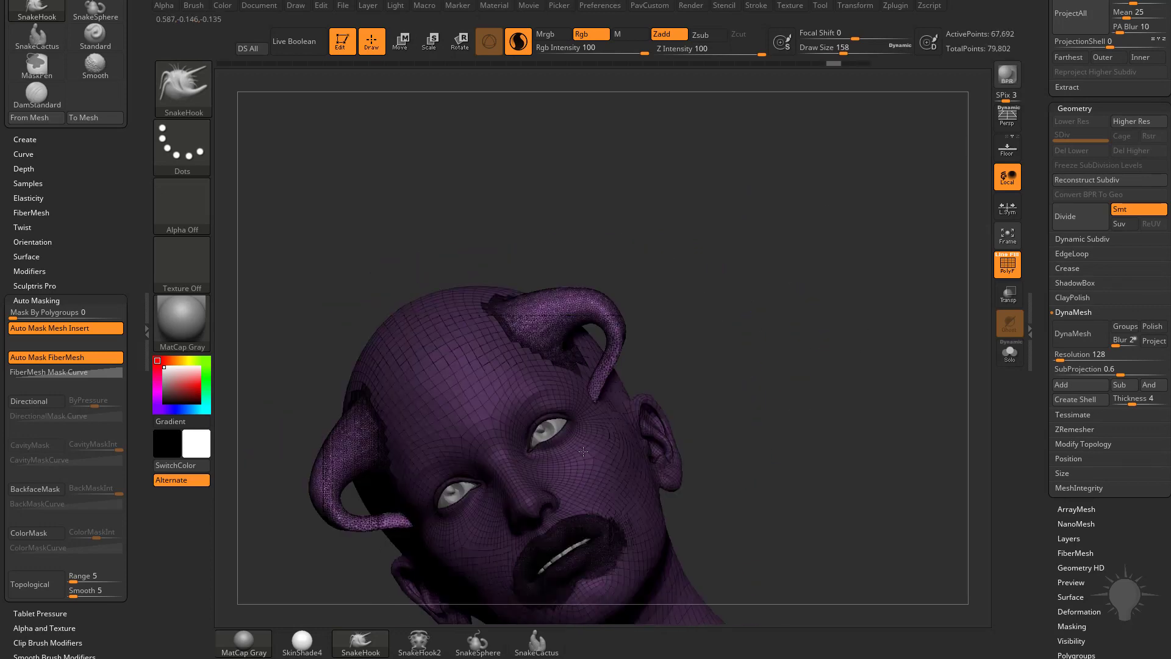
mouse_move(680, 388)
mouse_down()
mouse_move(748, 384)
mouse_move(804, 302)
mouse_move(828, 394)
mouse_move(812, 406)
mouse_move(769, 377)
mouse_up()
key(s)
mouse_move(558, 396)
mouse_down()
mouse_move(517, 396)
mouse_move(589, 326)
mouse_move(525, 282)
mouse_move(488, 216)
mouse_up()
drag(724, 236, 549, 319)
mouse_move(741, 326)
mouse_down()
mouse_move(807, 366)
mouse_move(808, 350)
mouse_up()
Step: Switch to the Move gizmo and mask along the horn so that only the tips stay editable
key(w)
ctrl+drag(592, 279, 617, 307)
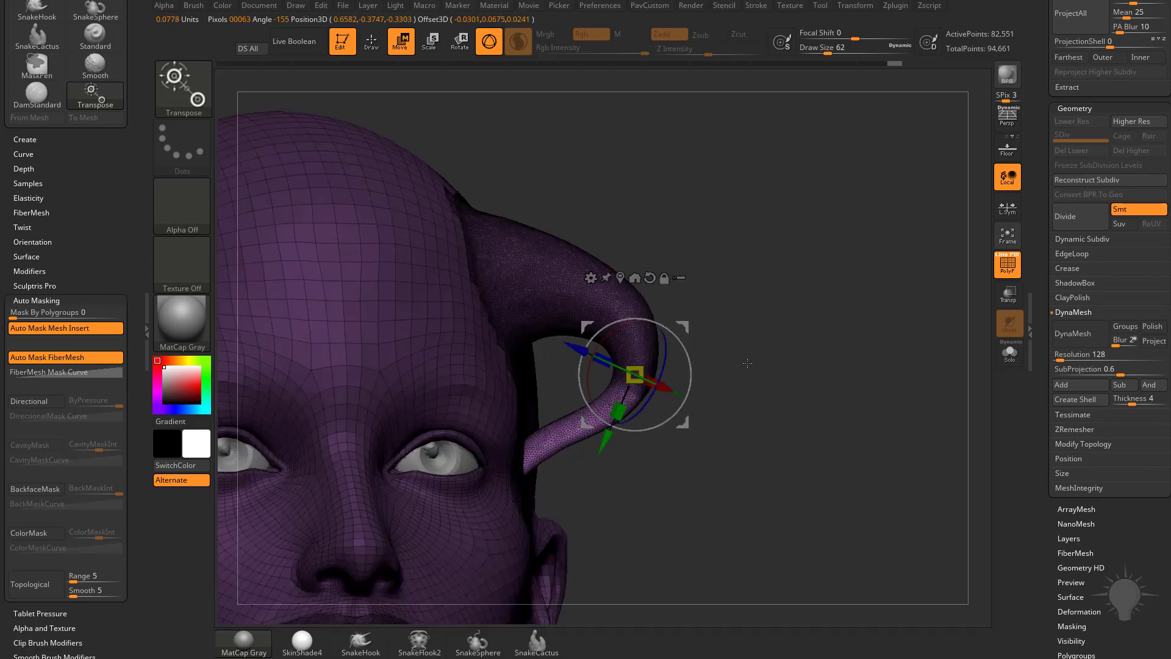
alt+drag(745, 361, 725, 323)
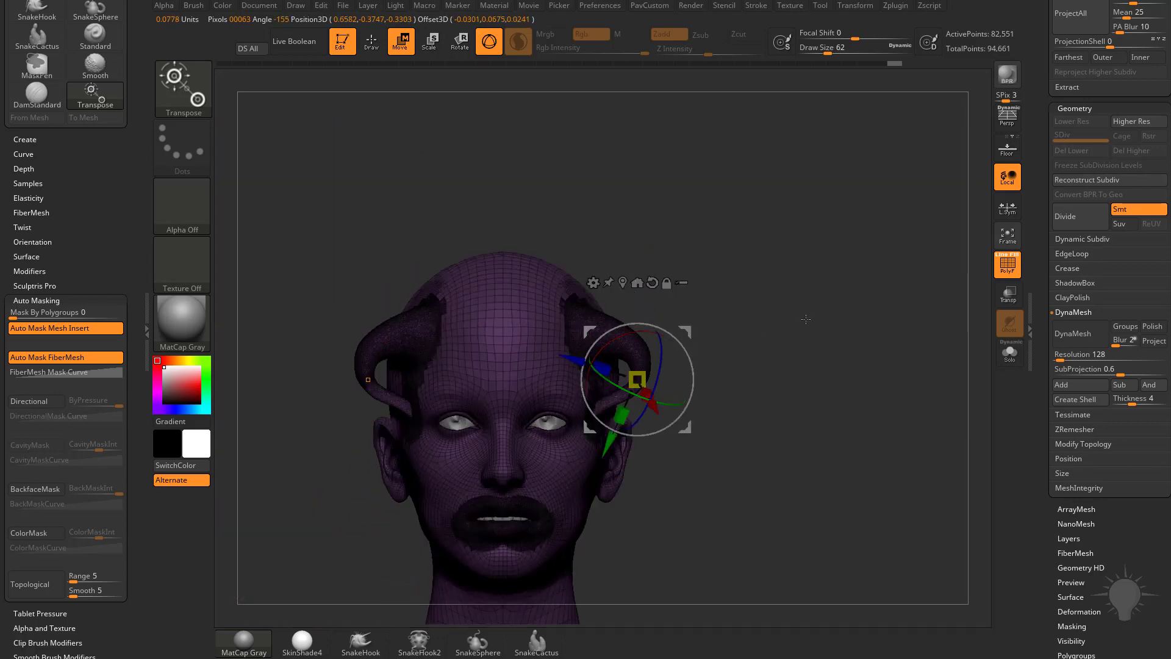
ctrl+right_drag(806, 319, 859, 320)
ctrl+drag(860, 316, 872, 367)
alt+right_drag(498, 376, 585, 343)
ctrl+right_drag(838, 351, 933, 476)
Step: Remask the horns along their length, rotate the free tips into the temples with the gizmo, and clear the mask
mouse_move(668, 413)
ctrl+mouse_down()
mouse_move(649, 440)
mouse_move(613, 449)
ctrl+mouse_up()
mouse_move(784, 442)
ctrl+right_down()
mouse_move(813, 371)
mouse_move(832, 364)
ctrl+right_up()
alt+right_drag(831, 364, 887, 324)
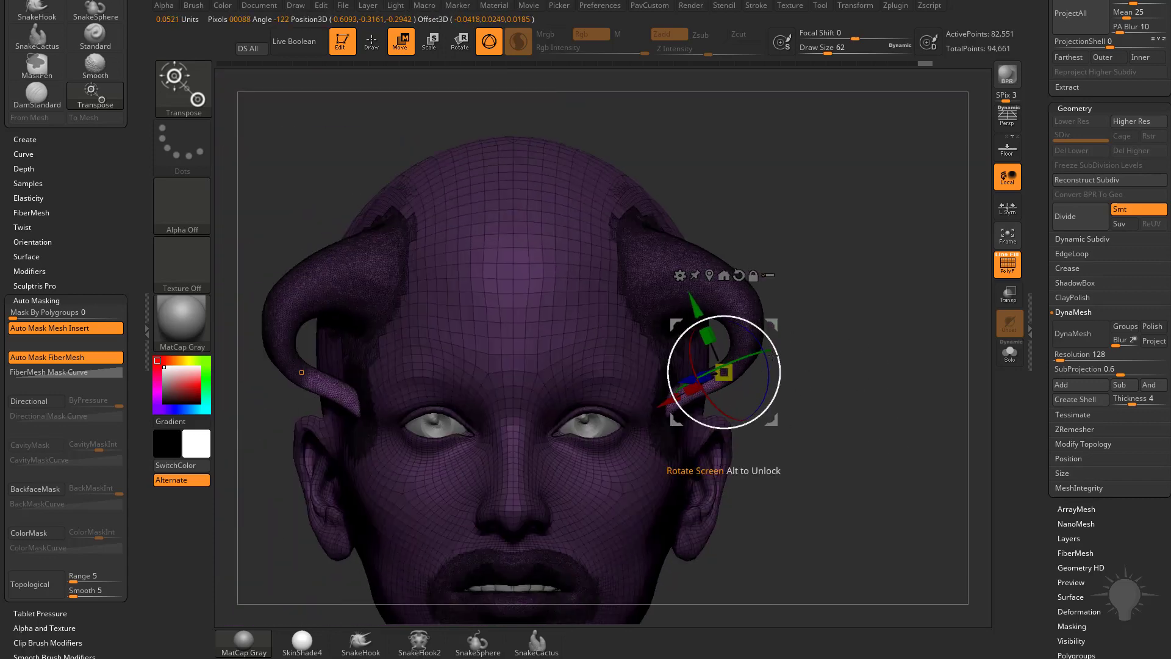
mouse_move(777, 355)
mouse_down()
mouse_move(747, 325)
mouse_move(780, 364)
mouse_up()
key(q)
ctrl+drag(868, 395, 897, 427)
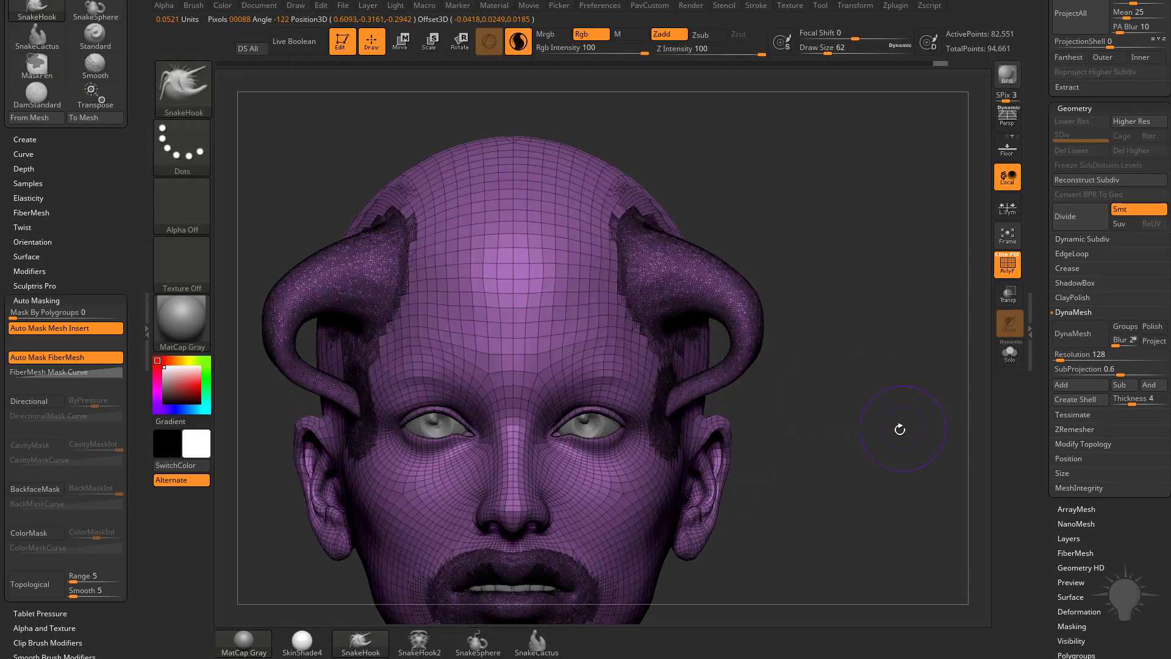
Step: Try fusing the horn tips to the head with DynaMesh at resolution 128 and smoothing the joint
right_drag(899, 428, 882, 420)
alt+right_drag(873, 339, 803, 329)
click(1073, 335)
drag(826, 374, 765, 361)
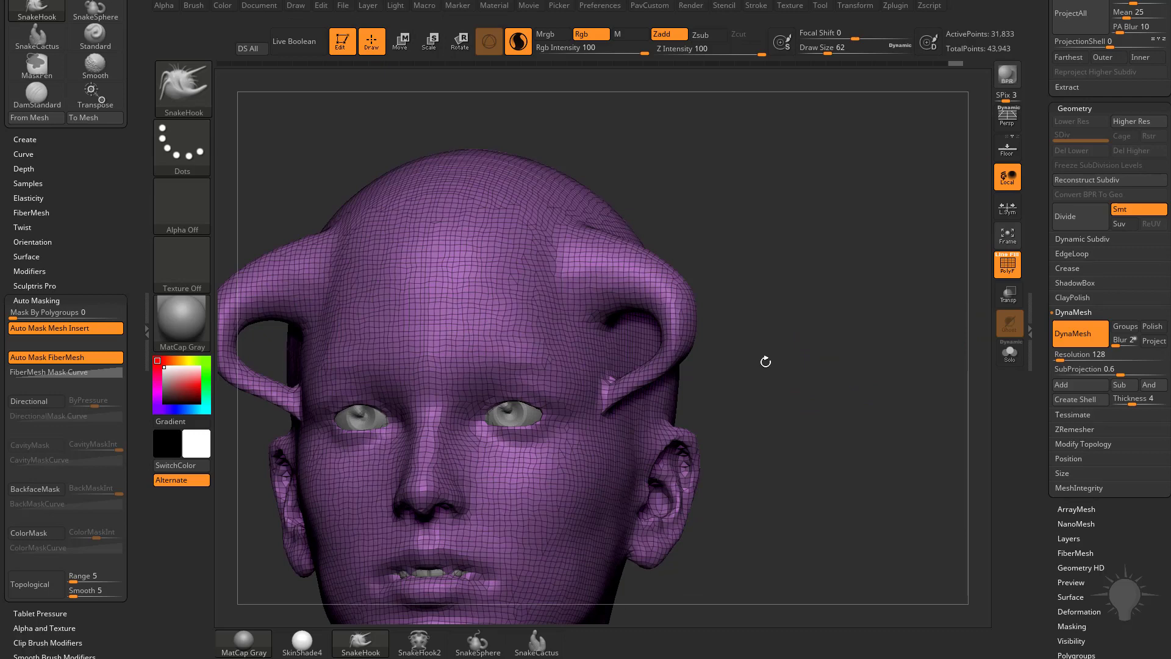
shift+drag(610, 389, 613, 411)
key(ctrl+z)
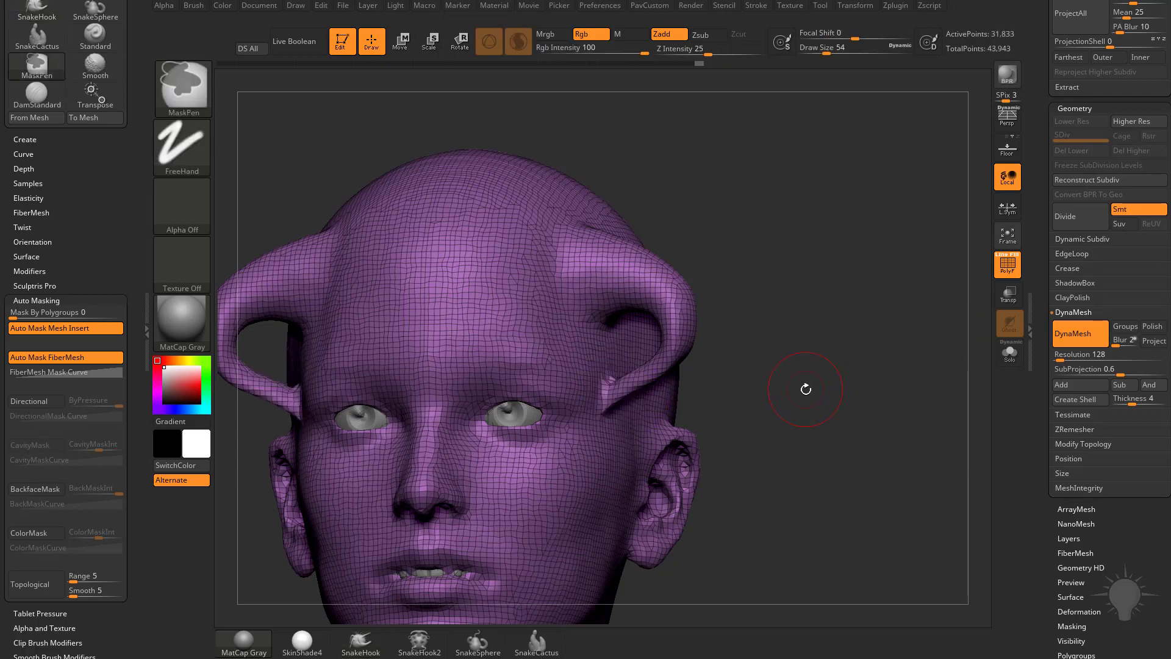
key(ctrl+z)
Step: Set the draw size to 46 and fuse the overlapping horn tips with the head using the gizmo's Remesh By Union
mouse_move(833, 359)
mouse_down()
mouse_move(845, 360)
mouse_move(784, 372)
mouse_move(862, 358)
mouse_move(816, 340)
mouse_move(818, 352)
mouse_up()
key(s)
click(845, 365)
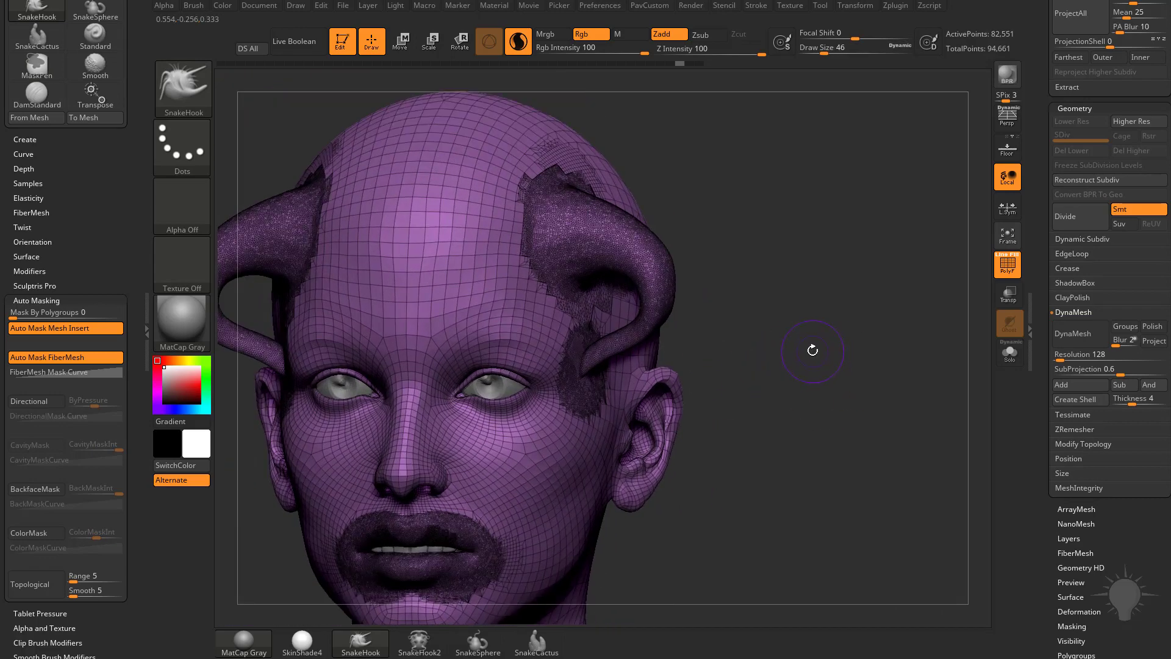
key(w)
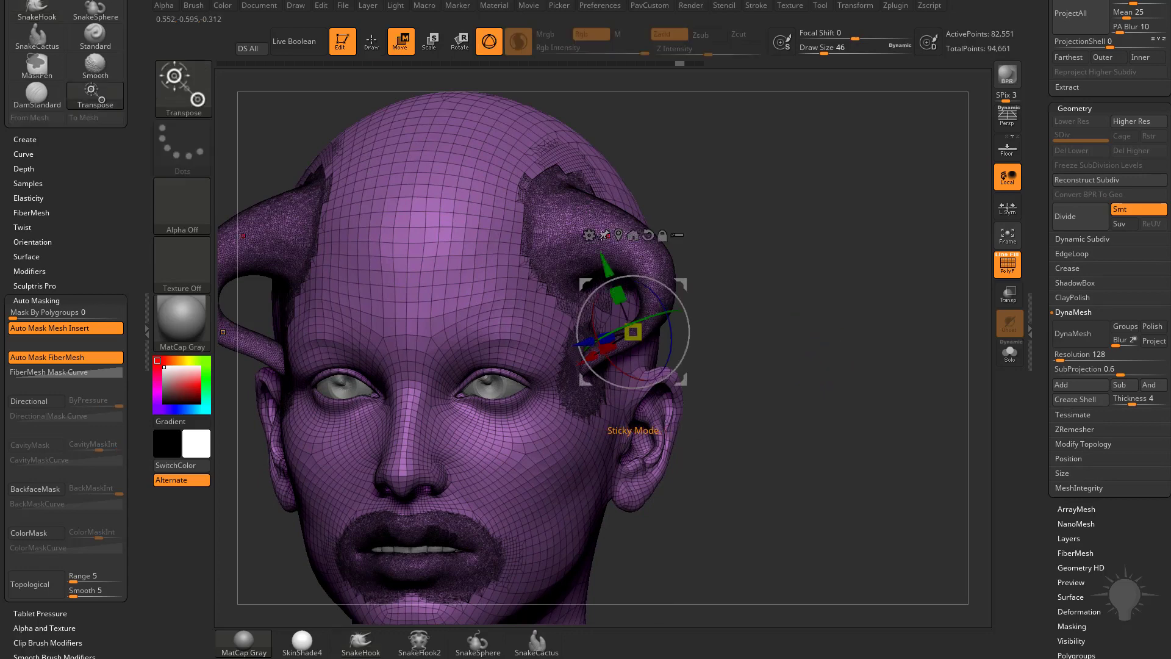
click(588, 235)
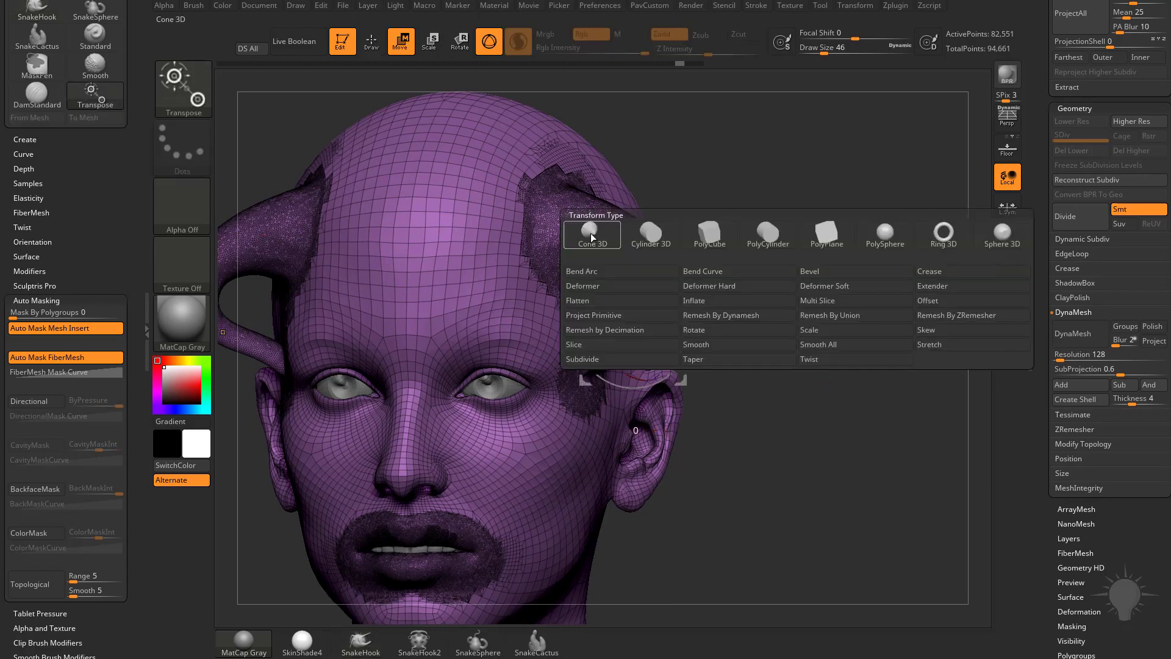
click(842, 315)
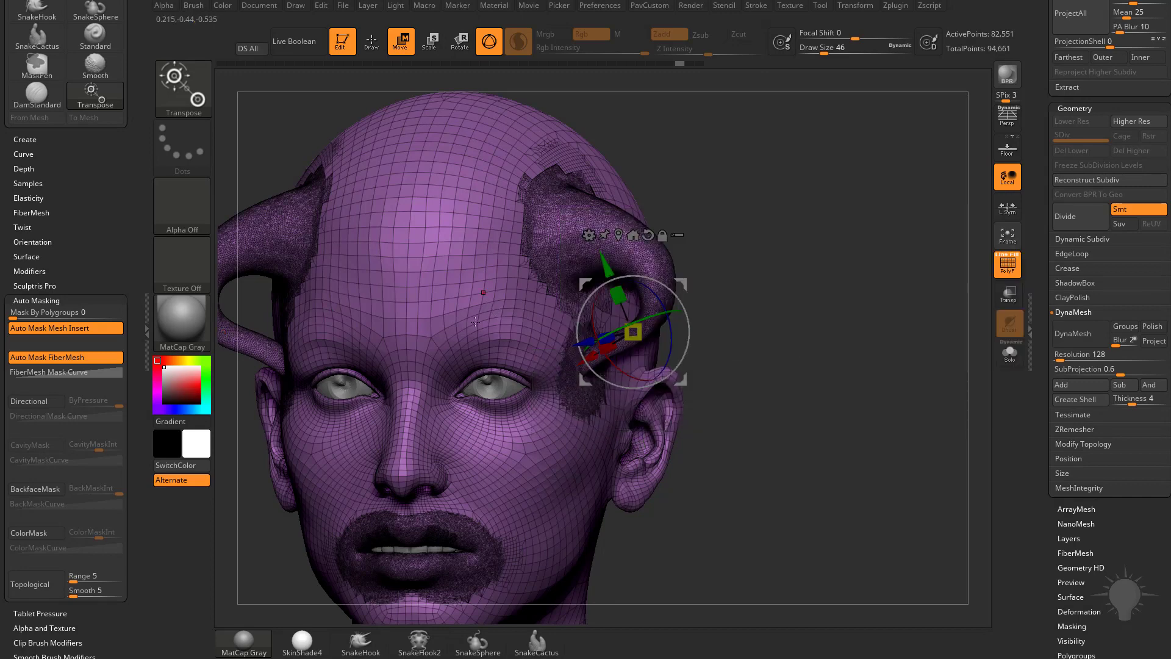
click(589, 235)
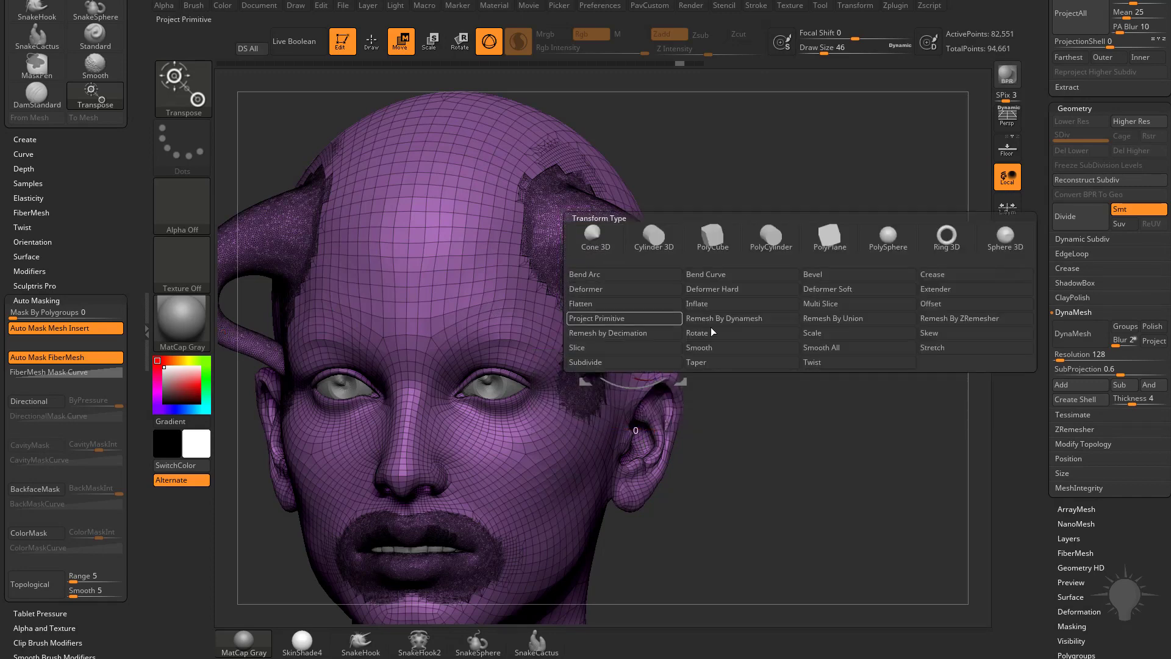
click(819, 322)
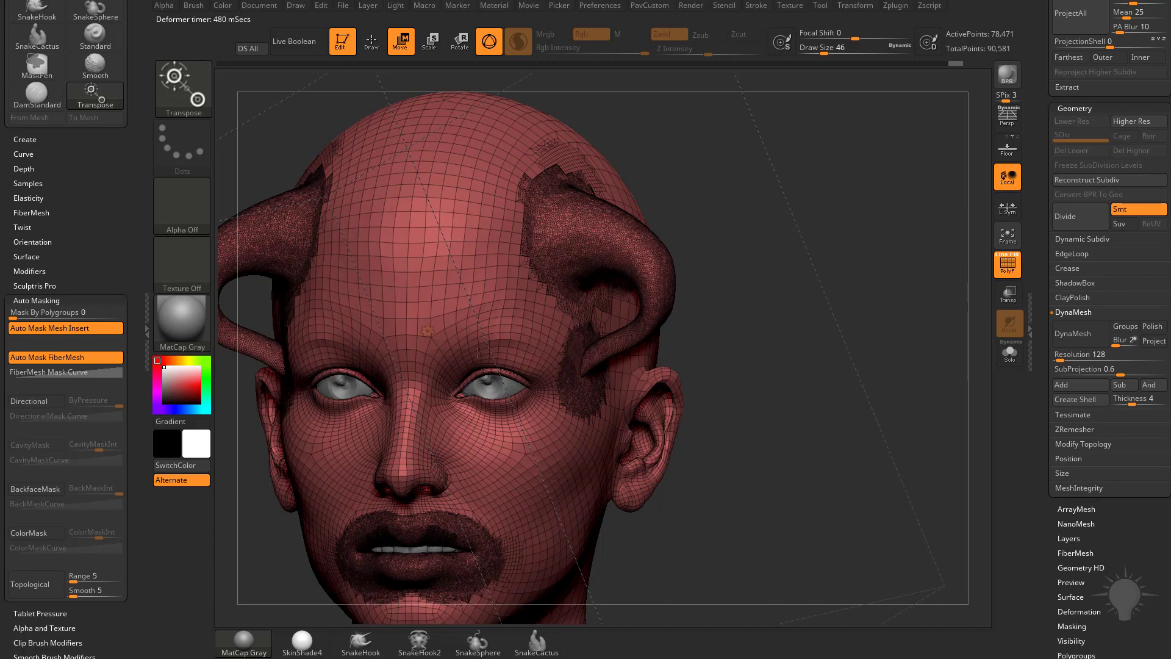
click(431, 333)
click(657, 336)
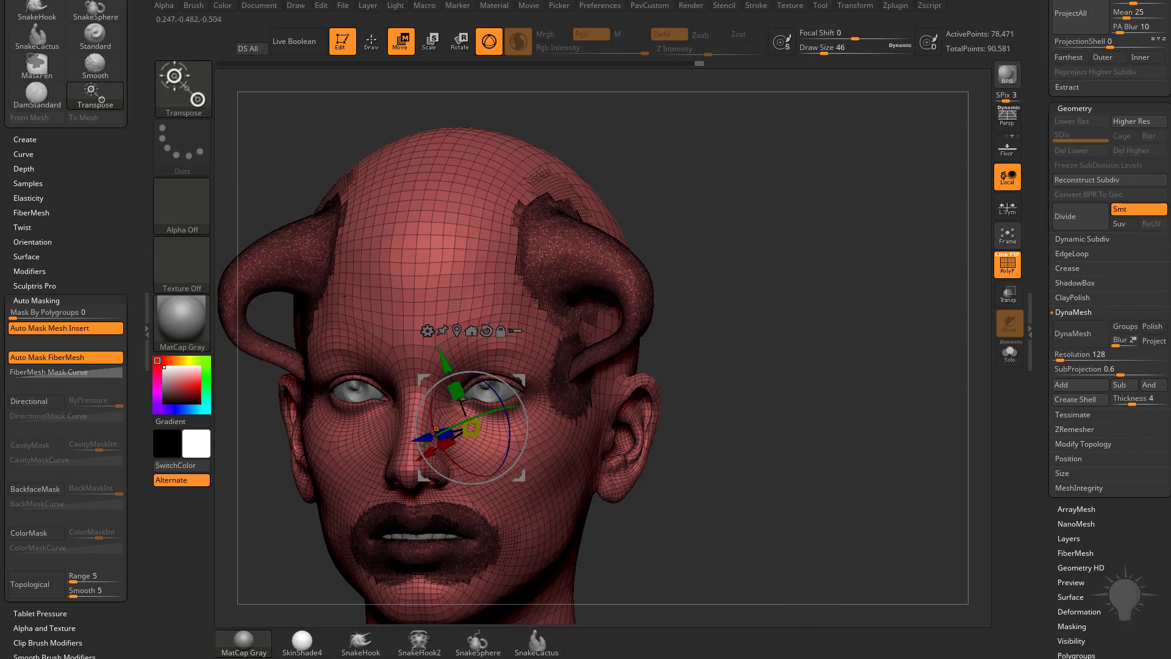
Step: Hide the polyframe and smooth the joints where the horn tips meet the temples in Sculptris Pro mode
click(1009, 267)
key(q)
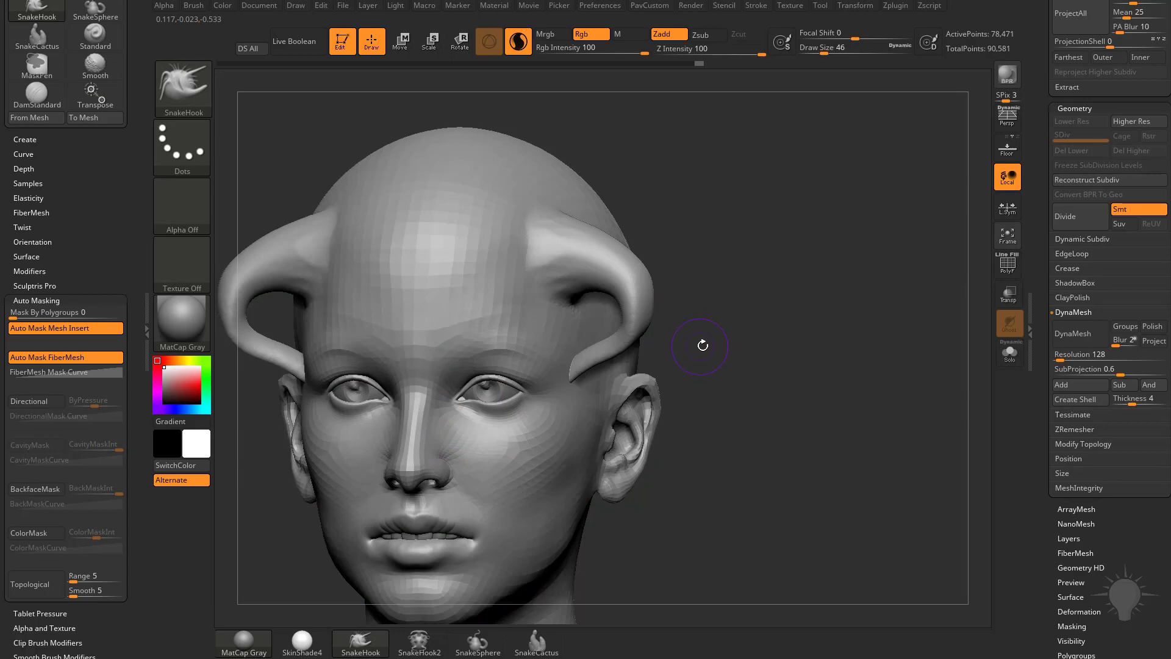
mouse_move(701, 345)
alt+mouse_down()
mouse_move(752, 322)
mouse_move(821, 329)
alt+mouse_up()
shift+drag(660, 343, 677, 301)
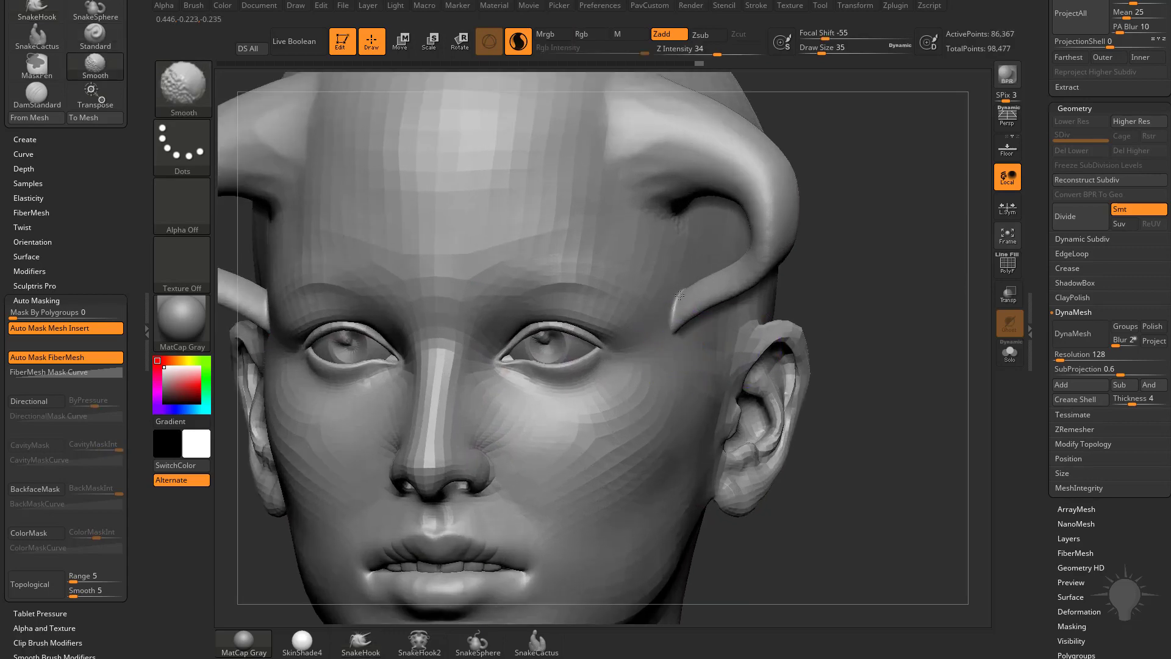
mouse_move(872, 317)
mouse_down()
mouse_move(732, 322)
mouse_move(690, 271)
mouse_up()
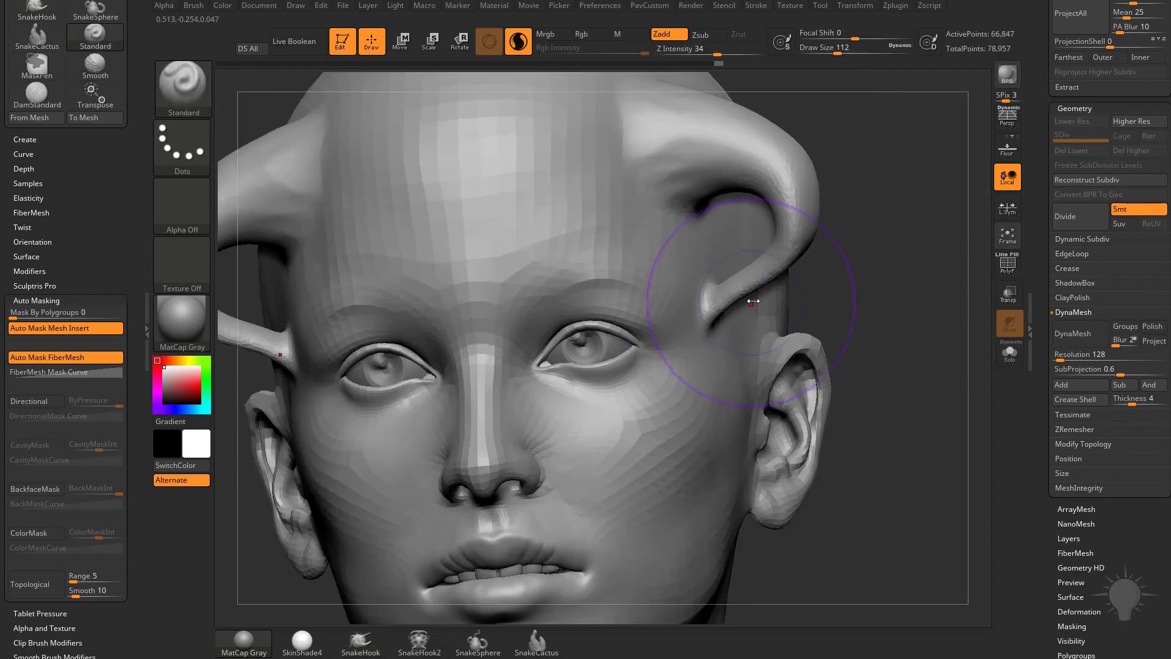
key(shift)
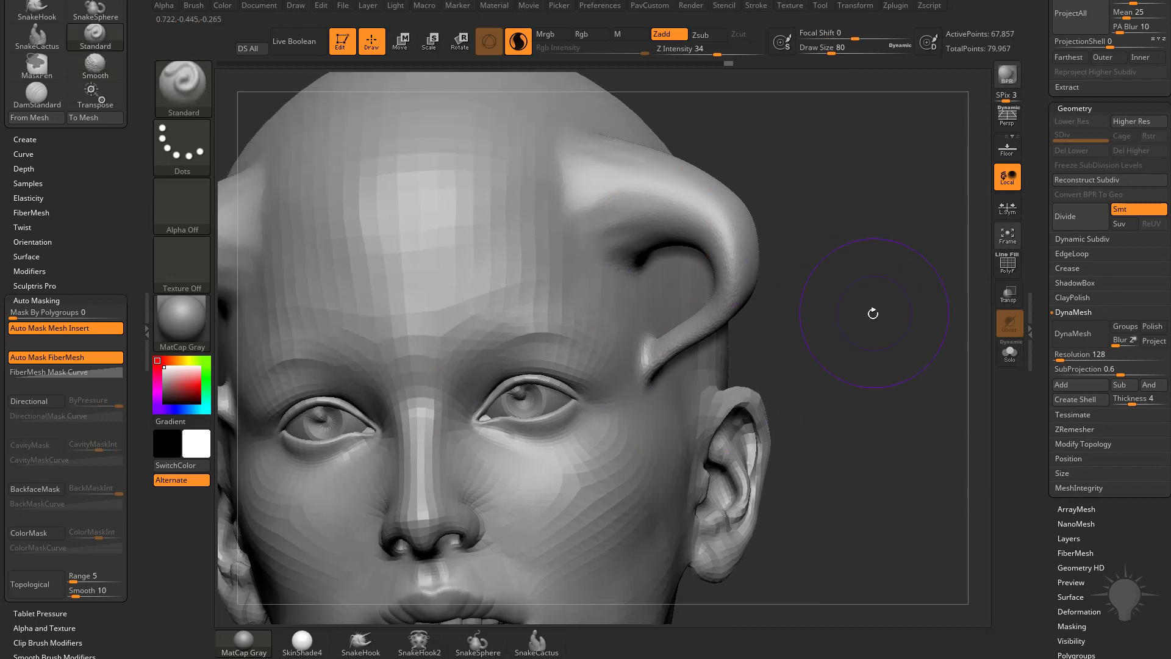
Step: Display the polyframe and examine the mesh density around the horns and their joints from several angles
key(shift+f)
key(f)
drag(864, 344, 651, 344)
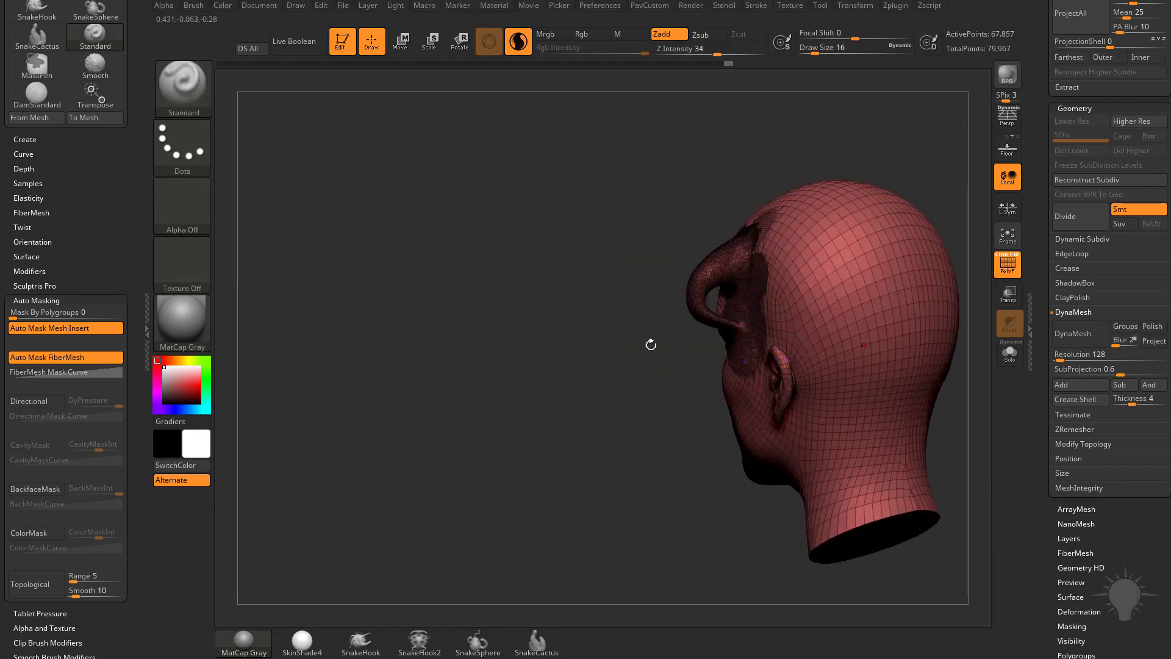
drag(591, 444, 836, 420)
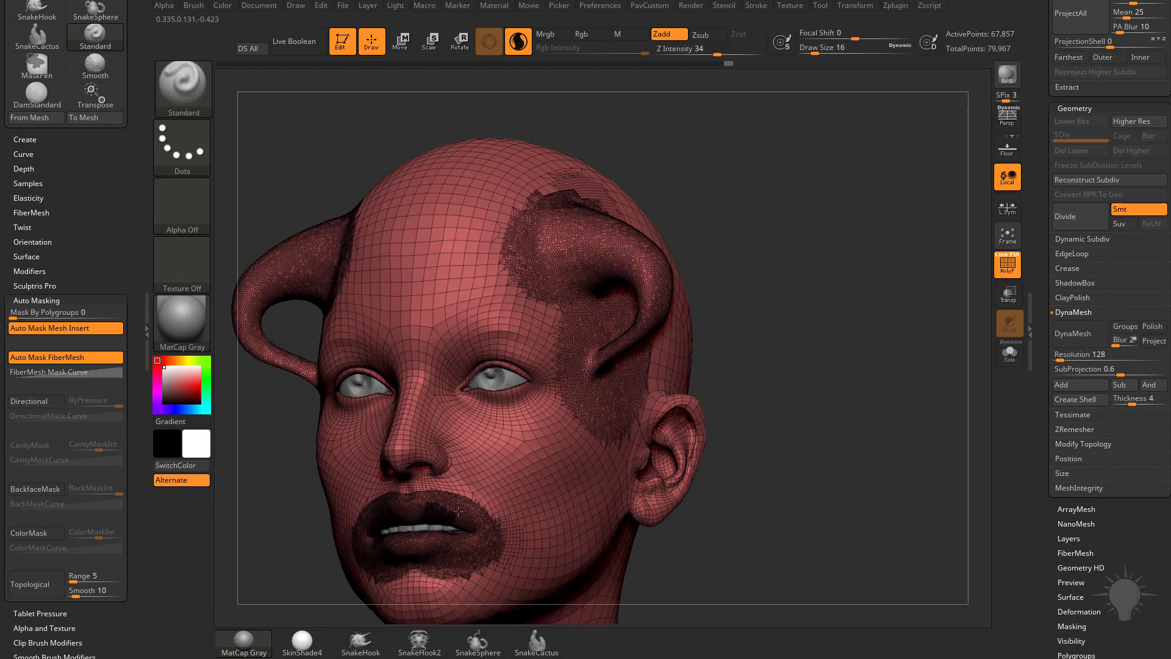
mouse_move(833, 369)
alt+mouse_down()
mouse_move(857, 342)
mouse_move(751, 380)
alt+mouse_up()
drag(840, 375, 754, 368)
key(s)
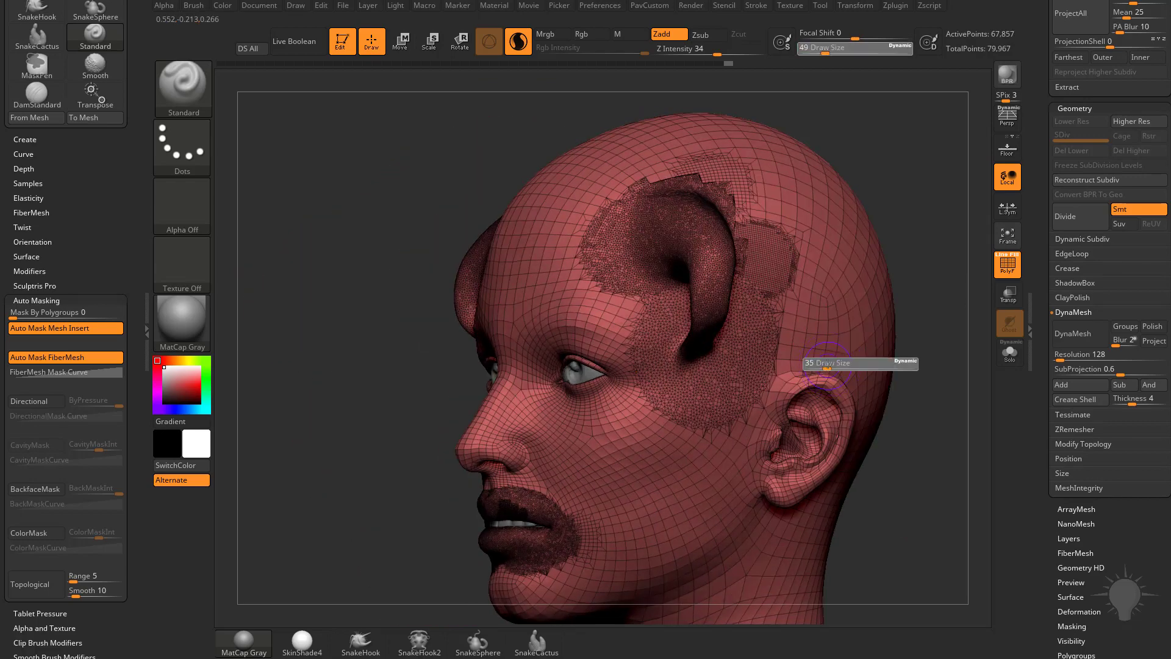
drag(940, 364, 1024, 366)
right_drag(843, 339, 840, 374)
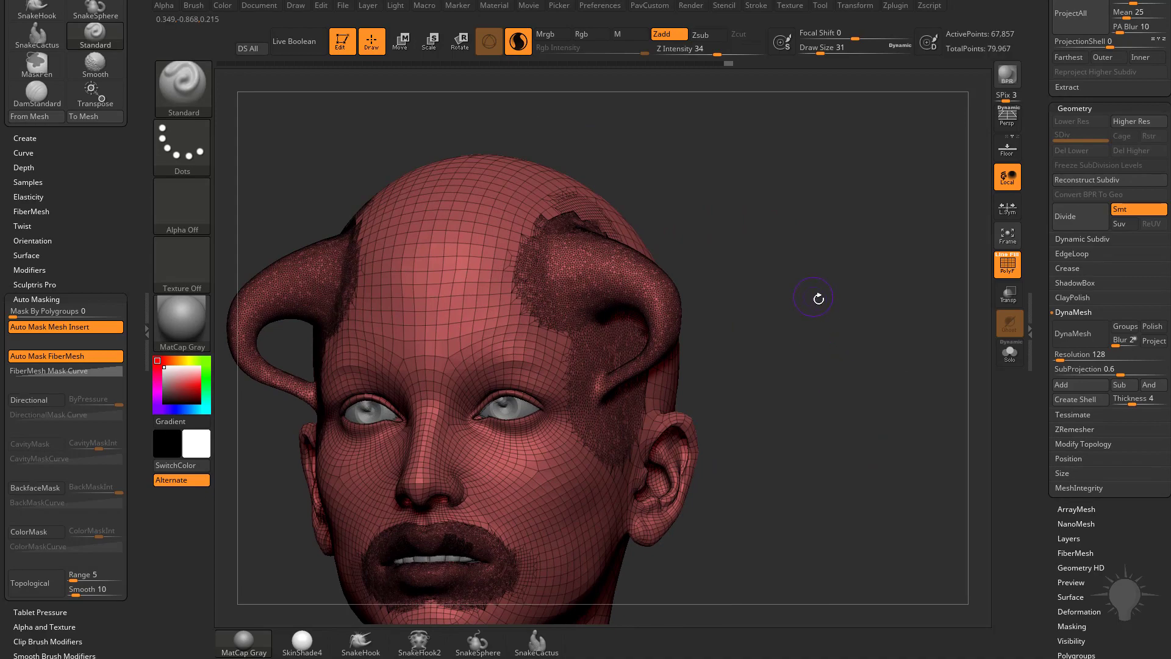
Step: Try building up volume across the back of the head at draw size 140
mouse_move(818, 298)
mouse_down()
mouse_move(747, 296)
mouse_move(862, 305)
mouse_up()
key(s)
mouse_move(931, 243)
mouse_down()
mouse_move(878, 223)
mouse_move(853, 244)
mouse_up()
mouse_move(694, 380)
mouse_down()
mouse_move(724, 399)
mouse_move(705, 384)
mouse_up()
mouse_move(713, 347)
right_down()
mouse_move(803, 259)
mouse_move(634, 332)
right_up()
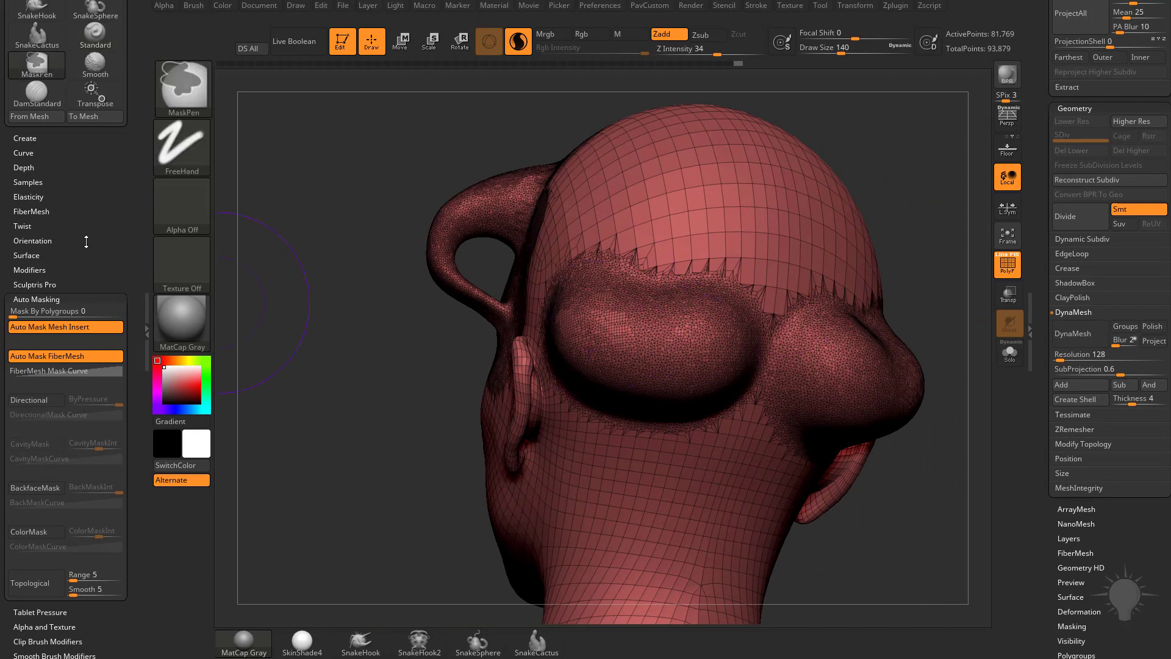
key(ctrl+z)
Step: Set the Standard brush's gravity strength to 98 and sculpt a sagging fold across the back of the head at draw size 112
click(32, 169)
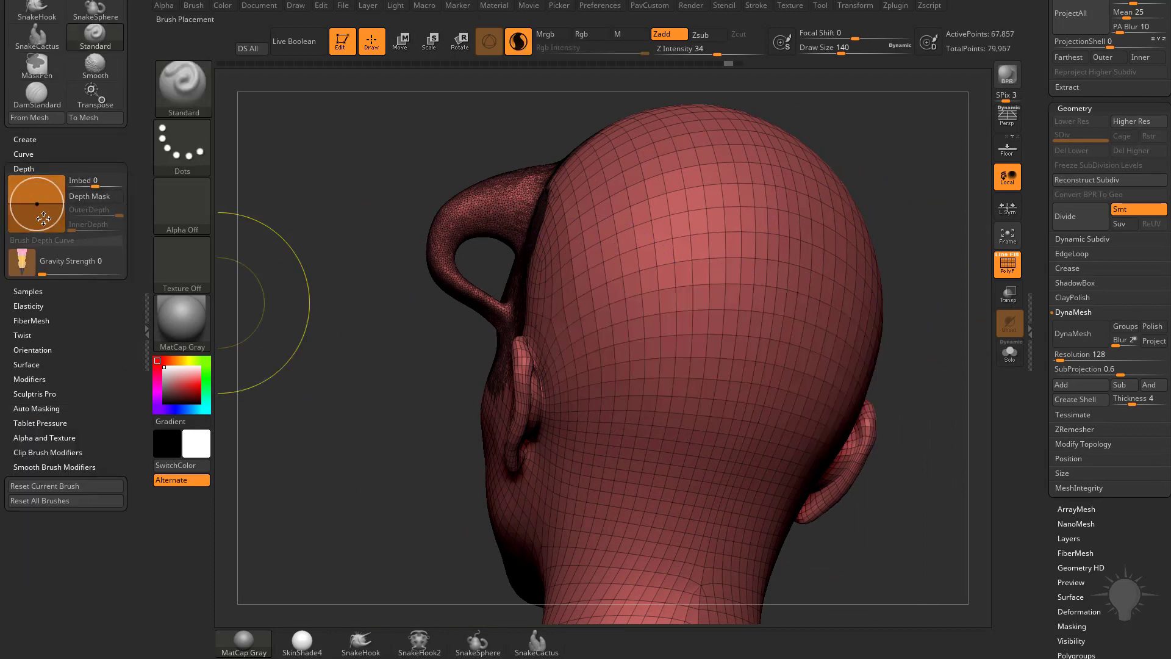
drag(53, 270, 118, 269)
drag(365, 247, 317, 252)
key(s)
drag(681, 355, 676, 355)
mouse_move(665, 331)
mouse_down()
mouse_move(725, 358)
mouse_move(729, 347)
mouse_up()
right_drag(287, 268, 394, 380)
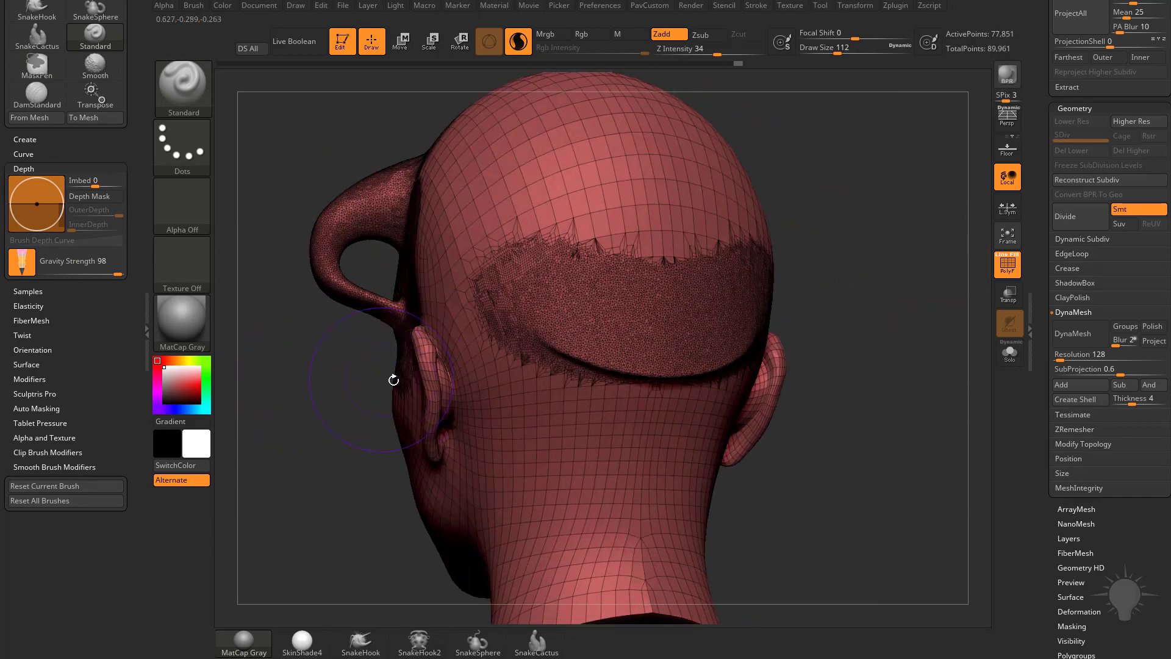
Step: Extend the sagging fold down toward the nape with gravity strokes at draw size 136
key(s)
drag(613, 331, 625, 331)
mouse_move(567, 304)
mouse_down()
mouse_move(621, 352)
mouse_move(610, 347)
mouse_up()
key(s)
drag(576, 371, 566, 371)
drag(587, 366, 672, 380)
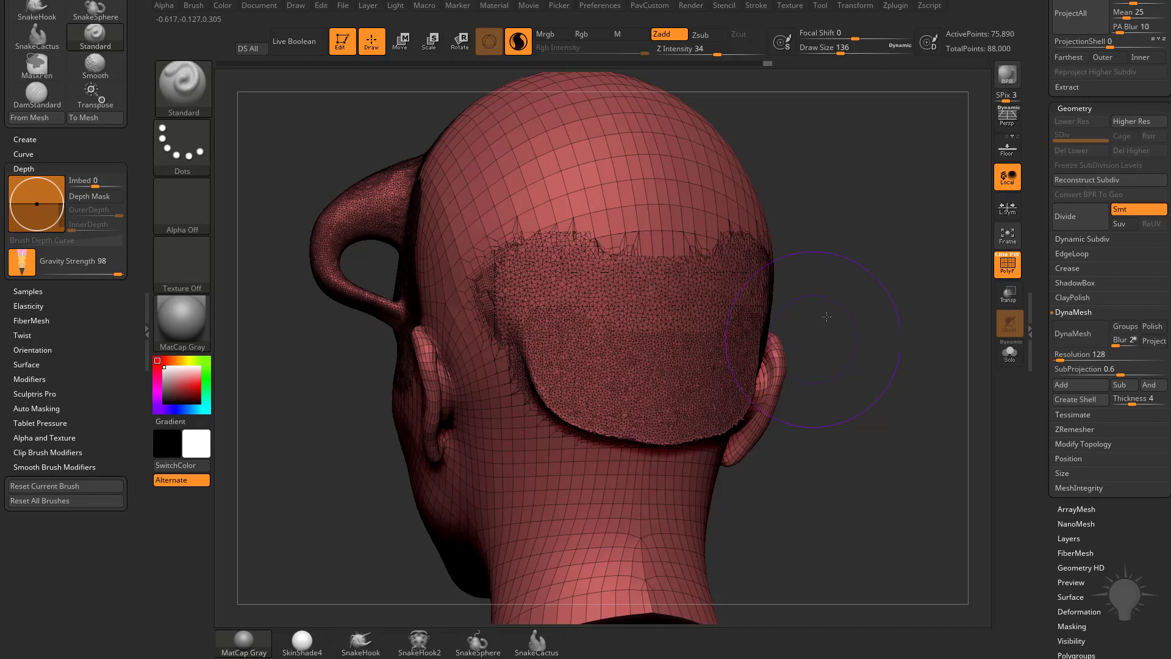
Step: Build up the side edge of the sagging fold behind the ear at draw size 77
mouse_move(827, 316)
right_down()
mouse_move(752, 350)
mouse_move(677, 363)
right_up()
key(s)
drag(601, 368, 590, 368)
drag(539, 345, 557, 384)
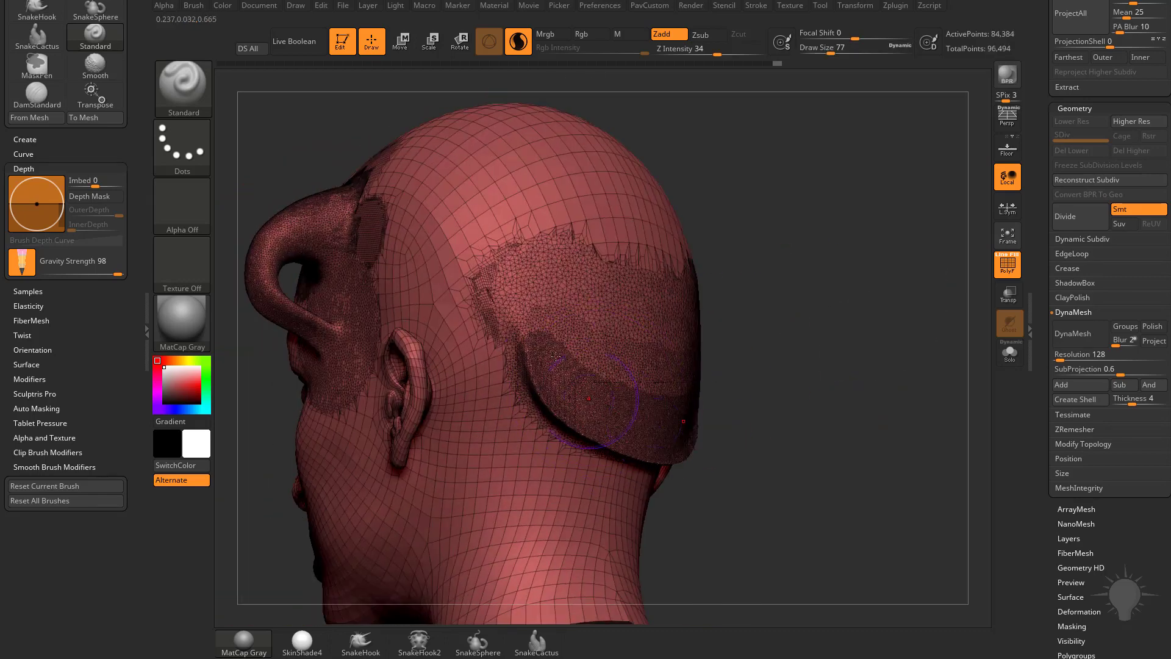
Step: Thicken the lower rim of the fold with the Inflat brush
key(b)
key(i)
key(n)
key(s)
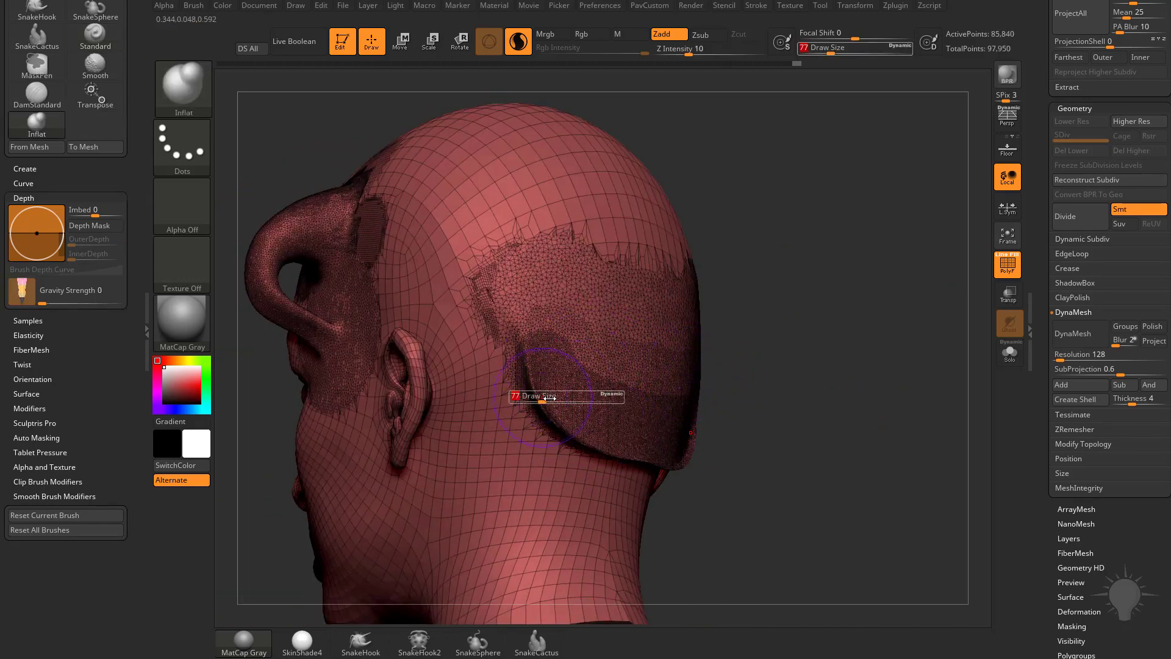
drag(631, 448, 677, 453)
right_drag(677, 427, 671, 475)
mouse_move(580, 427)
mouse_down()
mouse_move(699, 466)
mouse_move(634, 457)
mouse_up()
Step: Inflate the middle of the fold at draw size 116 and reshape its hanging end with the Move brush
mouse_move(671, 445)
right_down()
mouse_move(683, 391)
mouse_move(735, 378)
right_up()
drag(711, 390, 628, 329)
right_drag(628, 341, 616, 403)
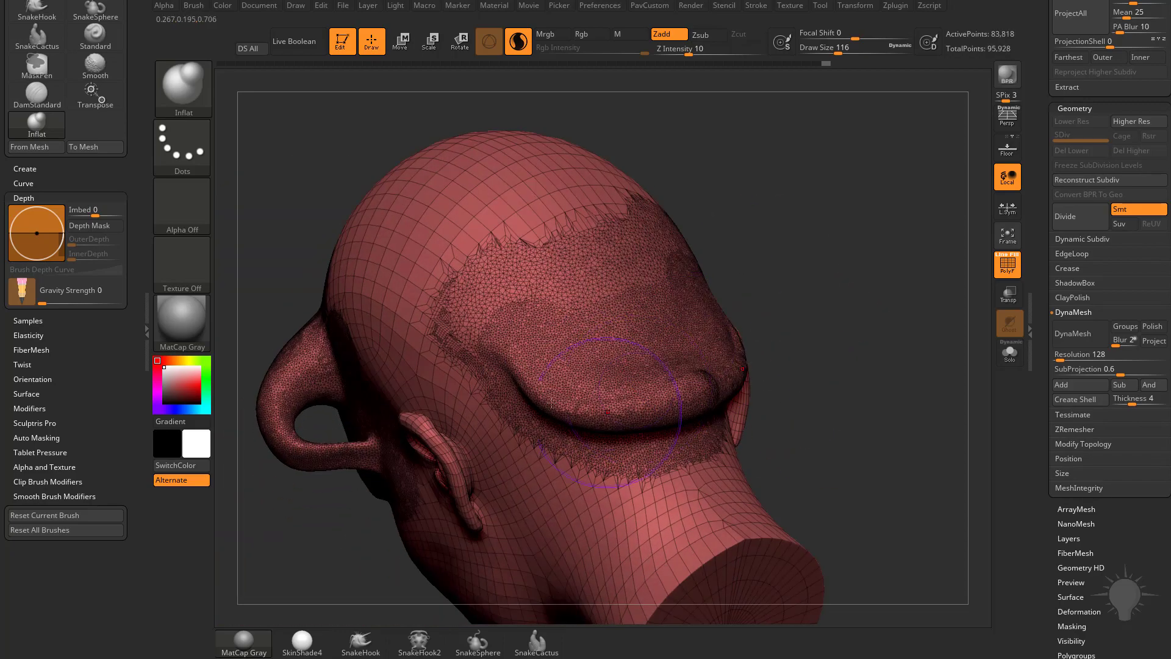
drag(616, 402, 723, 342)
mouse_move(850, 326)
right_down()
mouse_move(793, 256)
mouse_move(744, 281)
right_up()
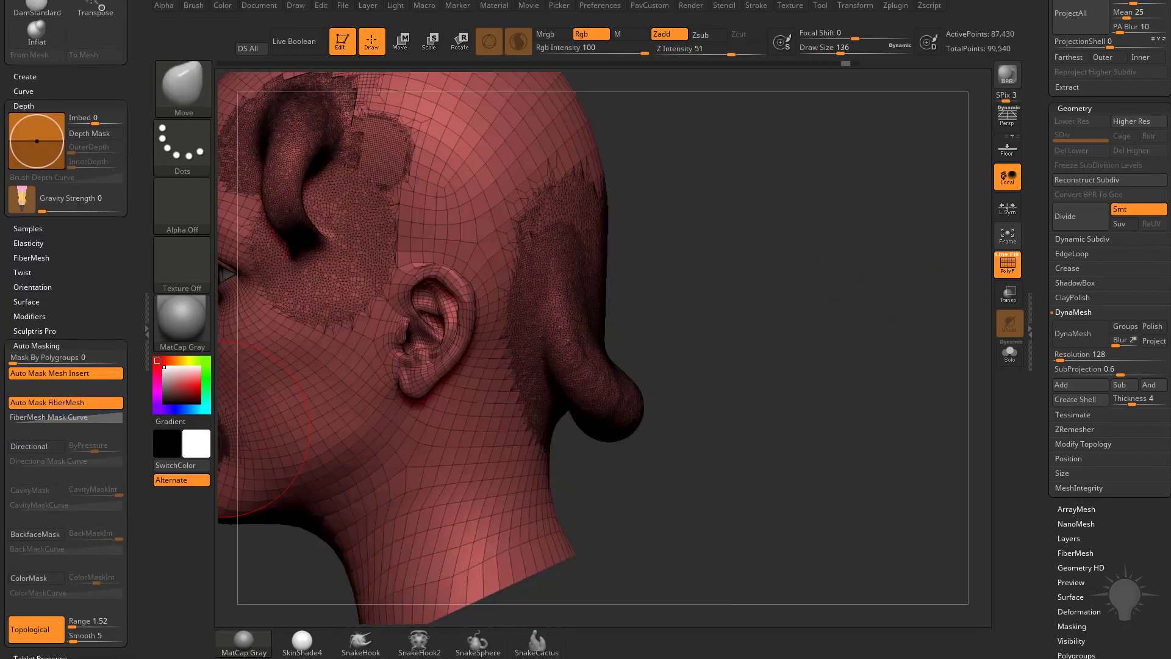
mouse_move(679, 358)
right_down()
mouse_move(640, 397)
mouse_move(601, 497)
right_up()
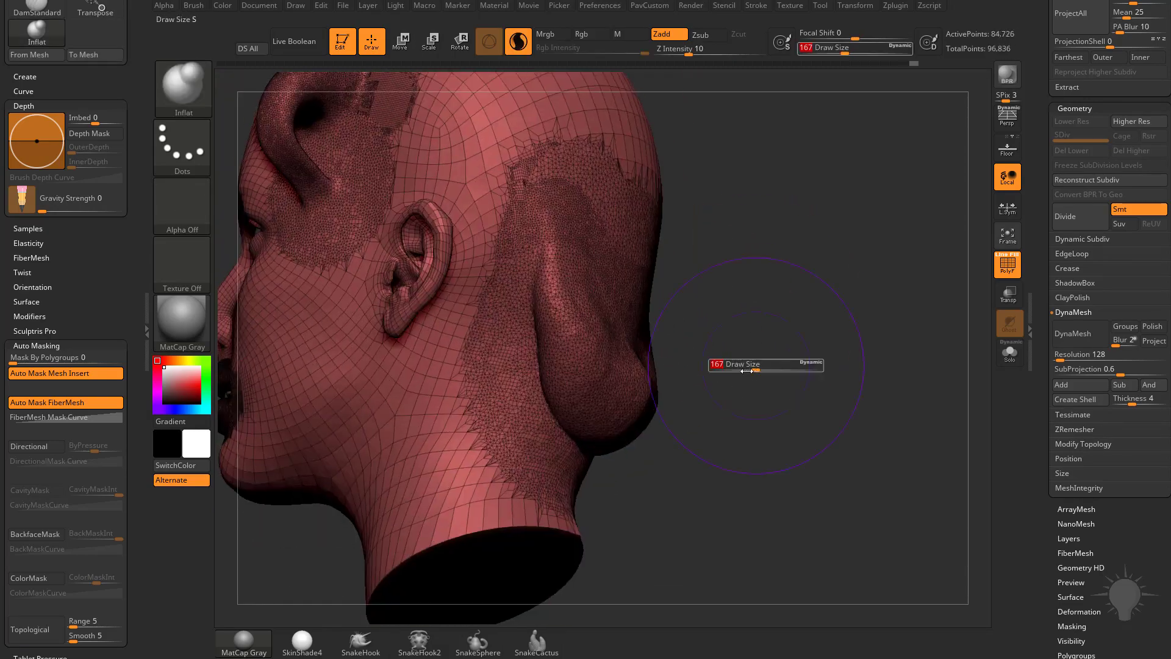
Step: Hide the polyframe and examine the sculpted fold and the horned head from the side and the front
click(1007, 265)
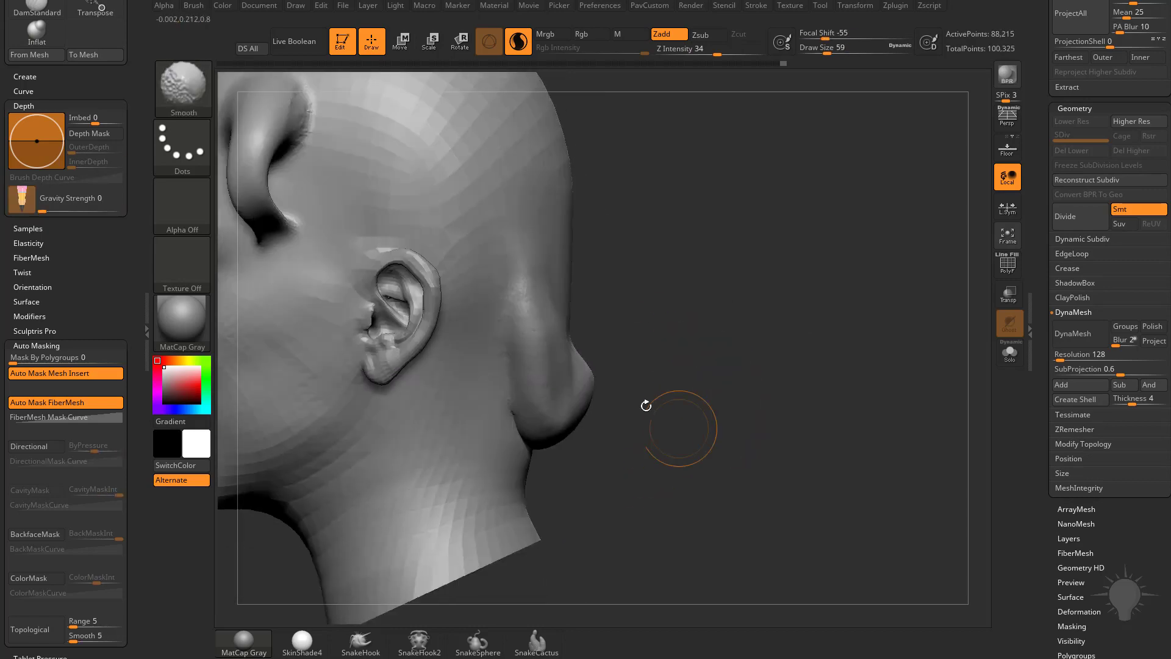
mouse_move(646, 405)
mouse_down()
mouse_move(719, 353)
mouse_move(763, 347)
mouse_move(745, 336)
mouse_up()
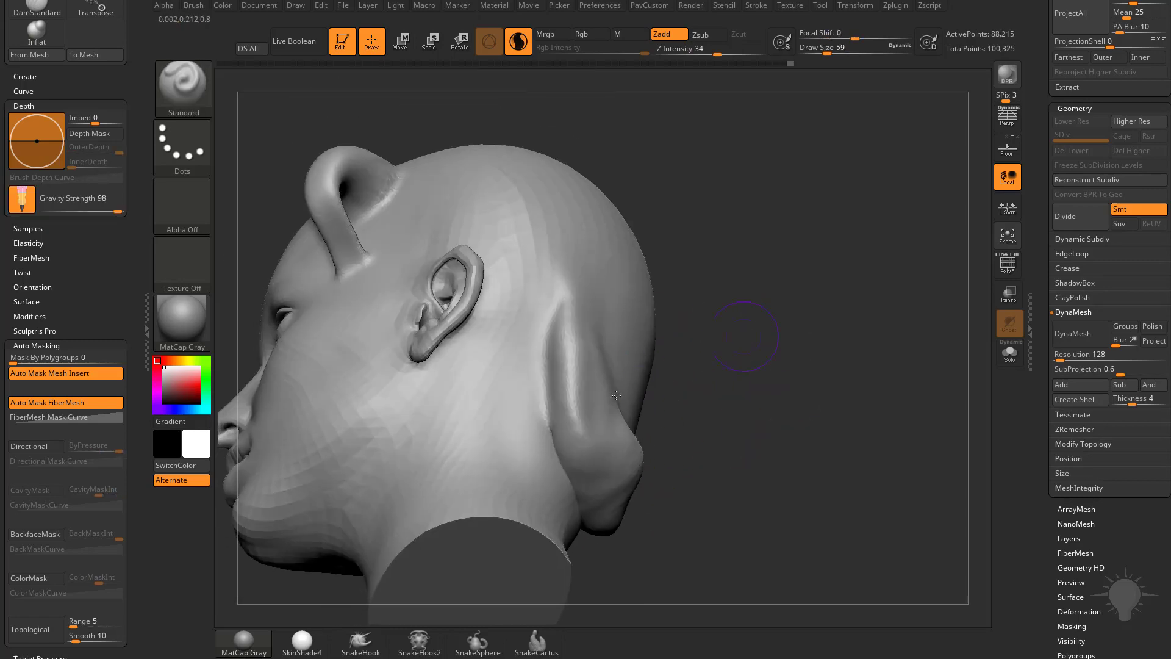
drag(726, 421, 777, 354)
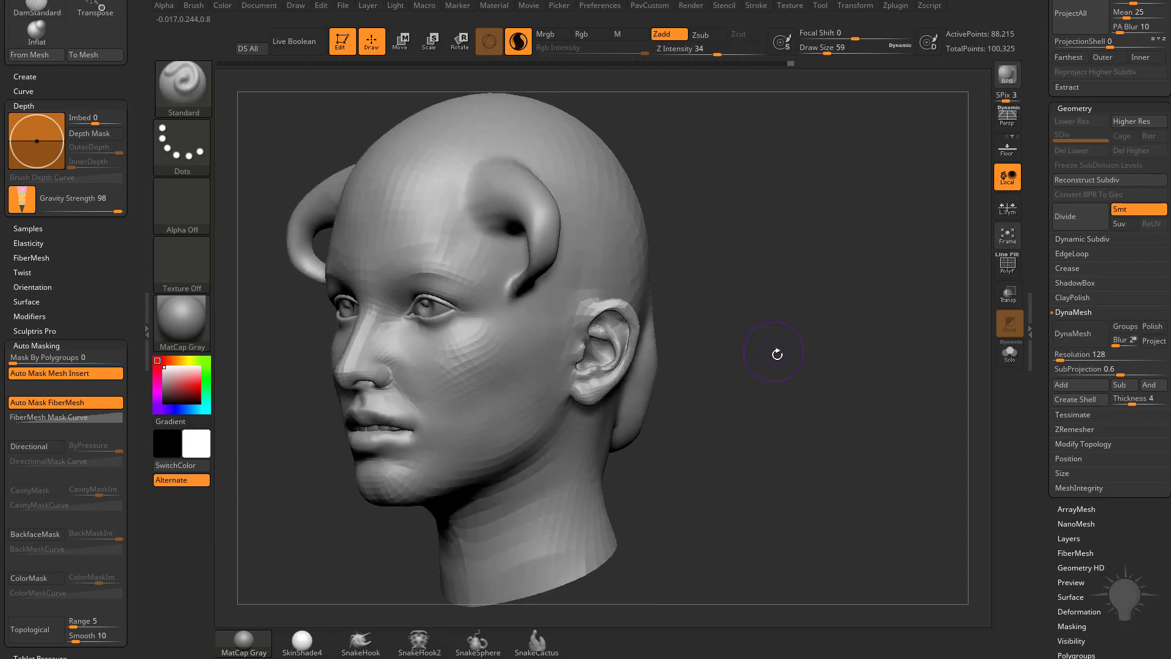
Step: Remesh the entire horned head with the gizmo's Remesh By ZRemesher deformer and accept it, with the polyframe displayed
key(w)
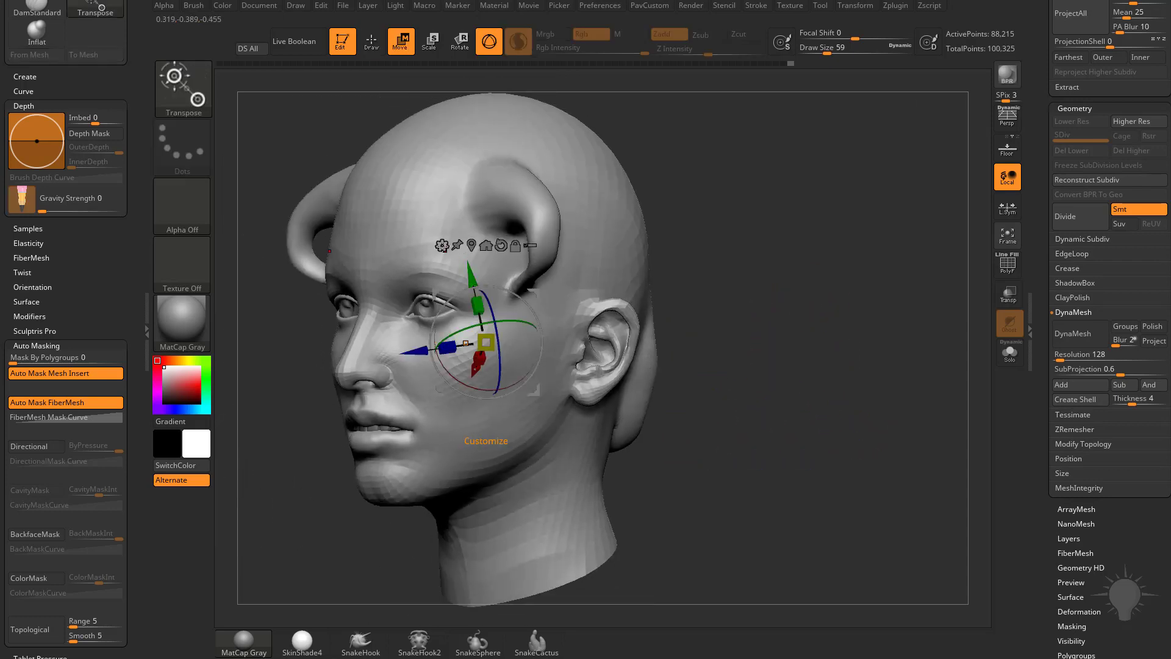
click(442, 245)
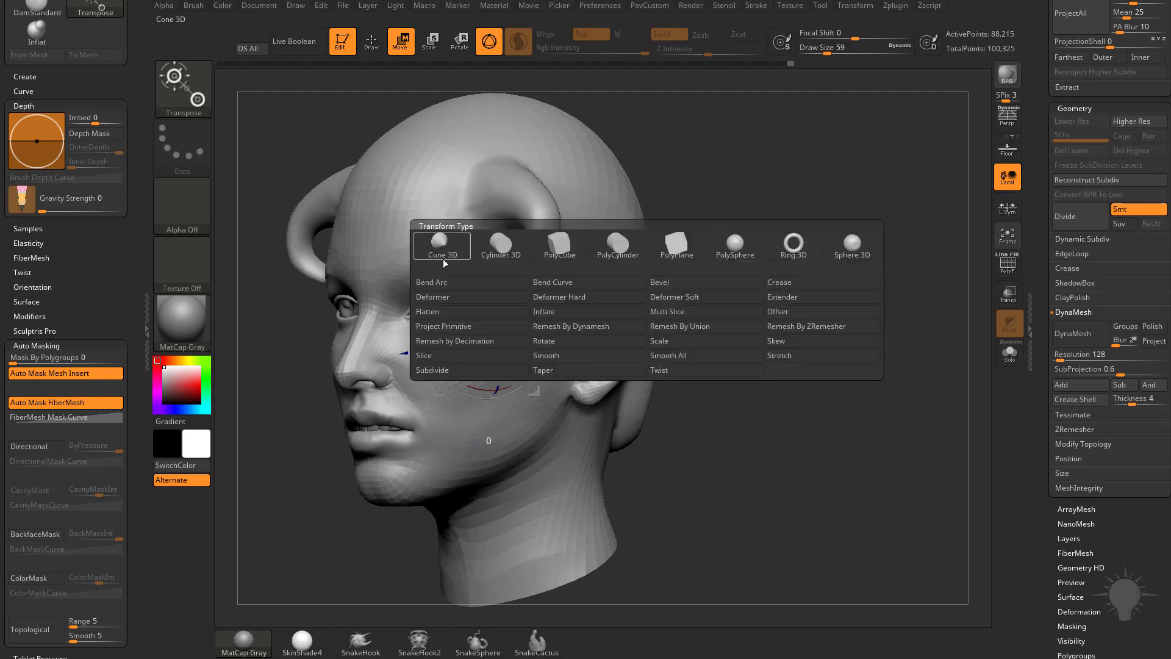
click(805, 326)
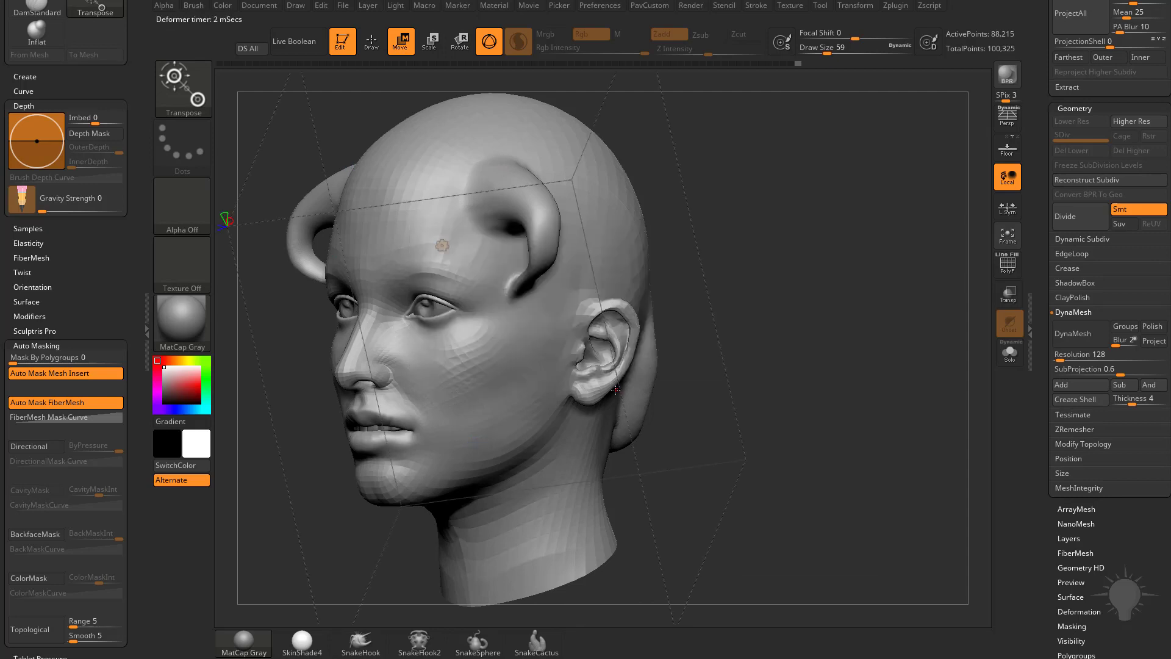
alt+right_drag(469, 281, 579, 368)
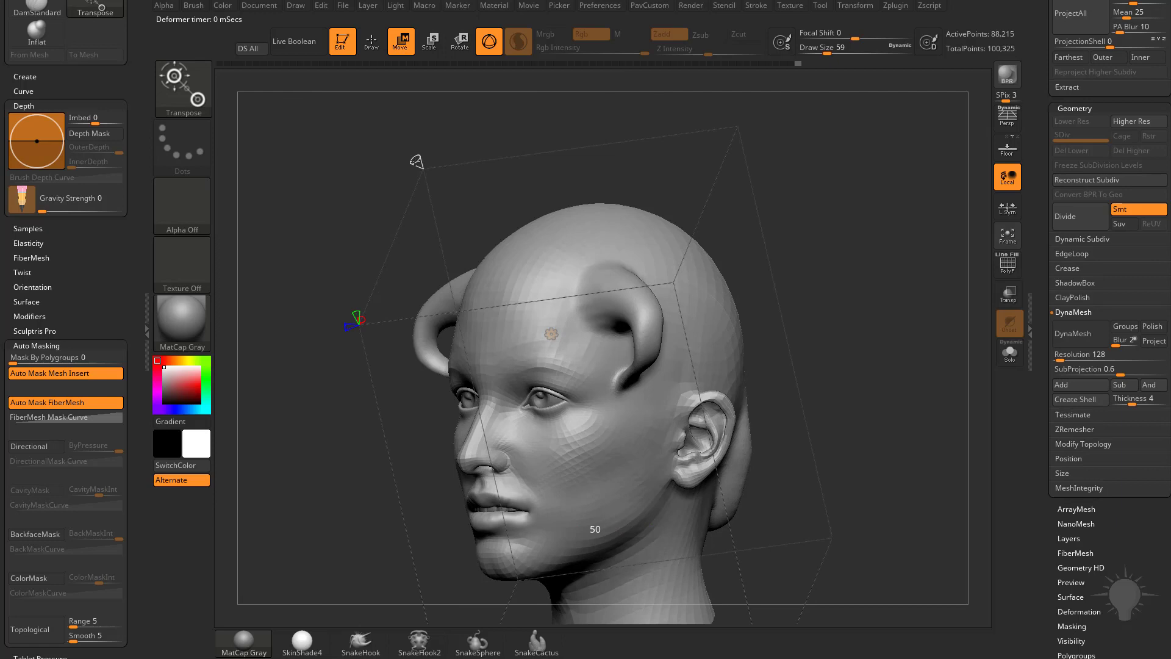
drag(407, 149, 413, 157)
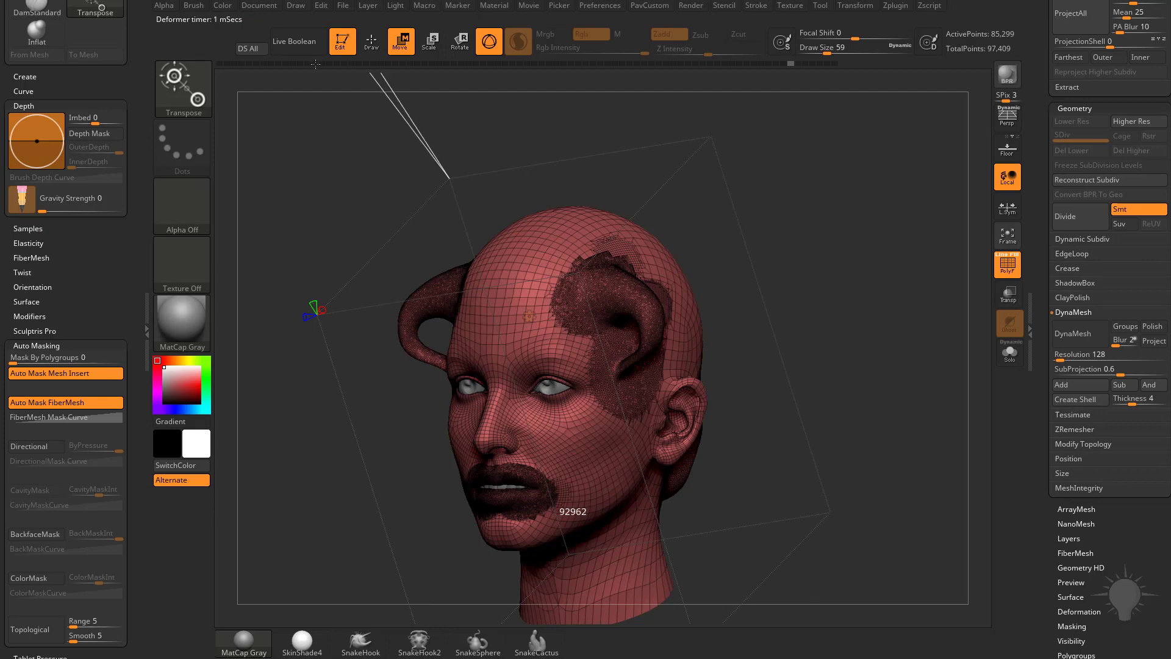
drag(326, 88, 374, 186)
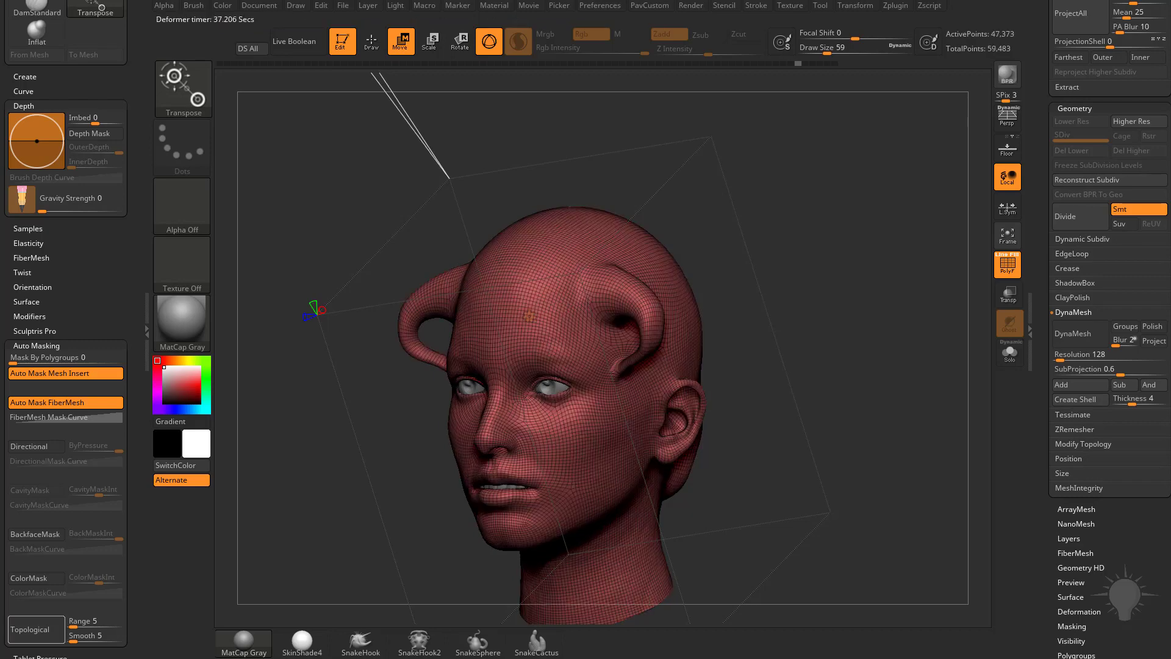
click(529, 316)
click(712, 318)
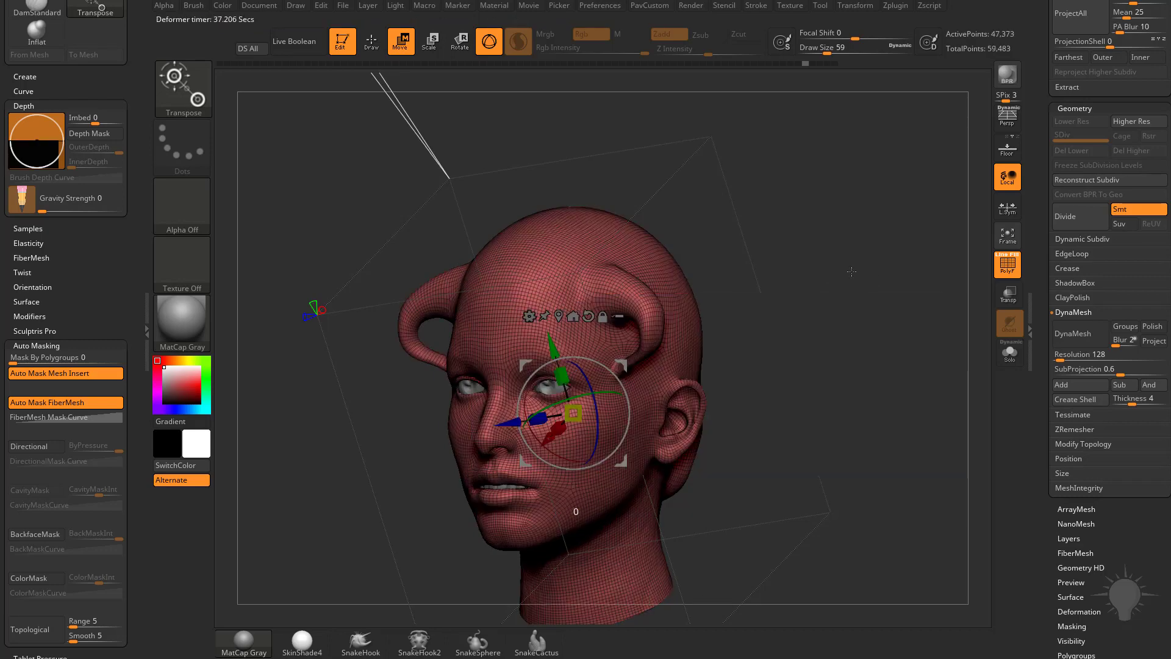
Step: Return to draw mode, undo the trial stroke on the remeshed head and turn off Sculptris Pro mode
mouse_move(820, 238)
alt+mouse_down()
mouse_move(766, 222)
mouse_move(862, 295)
mouse_move(811, 284)
mouse_move(861, 269)
alt+mouse_up()
key(q)
shift+drag(626, 346, 615, 334)
drag(799, 313, 762, 314)
key(ctrl+z)
click(518, 48)
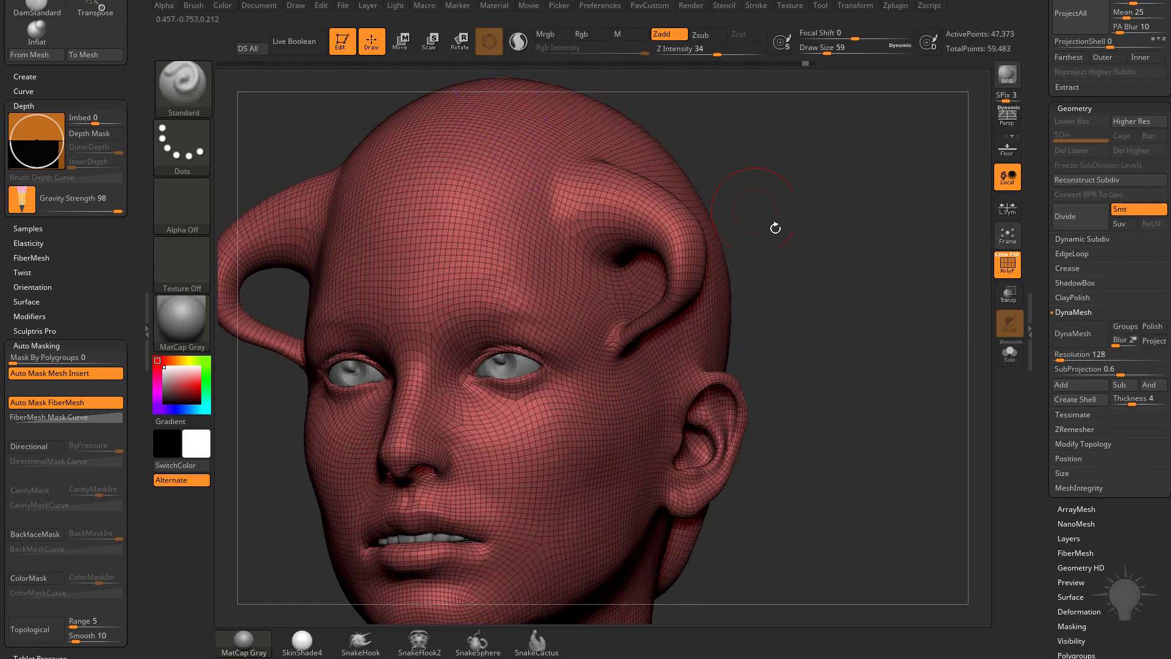
Step: Smooth the crease behind the ear where the fold meets the neck
drag(775, 228, 713, 356)
key(shift)
mouse_move(809, 350)
mouse_down()
mouse_move(872, 396)
mouse_move(943, 486)
mouse_move(828, 410)
mouse_move(793, 402)
mouse_up()
key(shift)
shift+drag(573, 410, 603, 360)
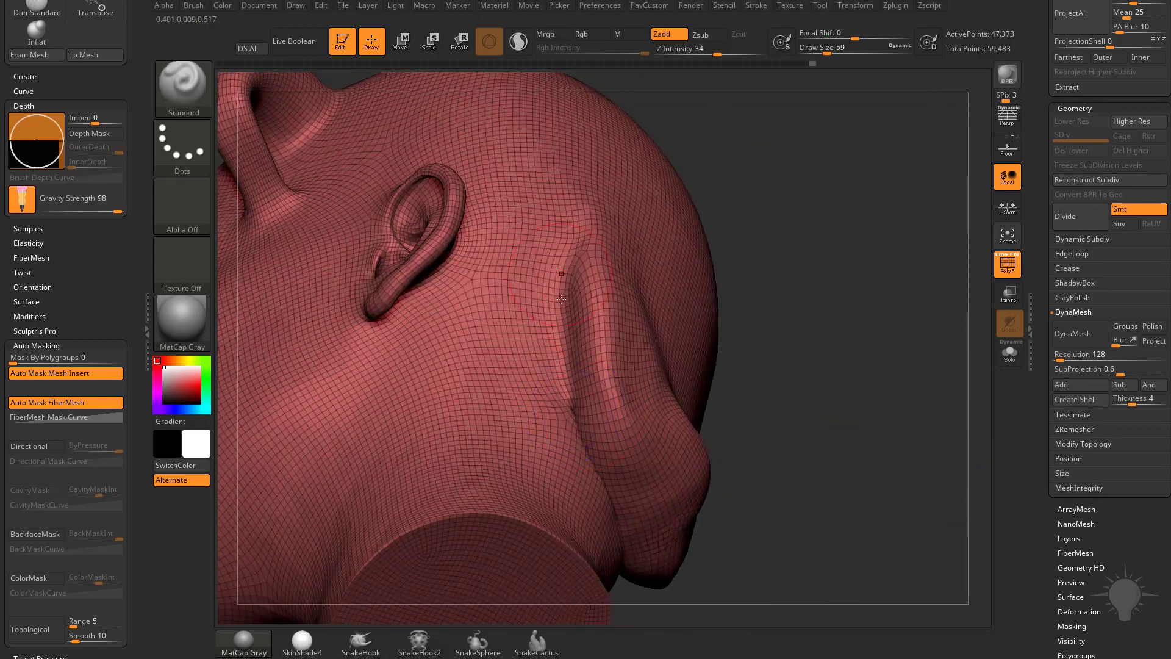
mouse_move(774, 335)
mouse_down()
mouse_move(785, 264)
mouse_move(820, 293)
mouse_up()
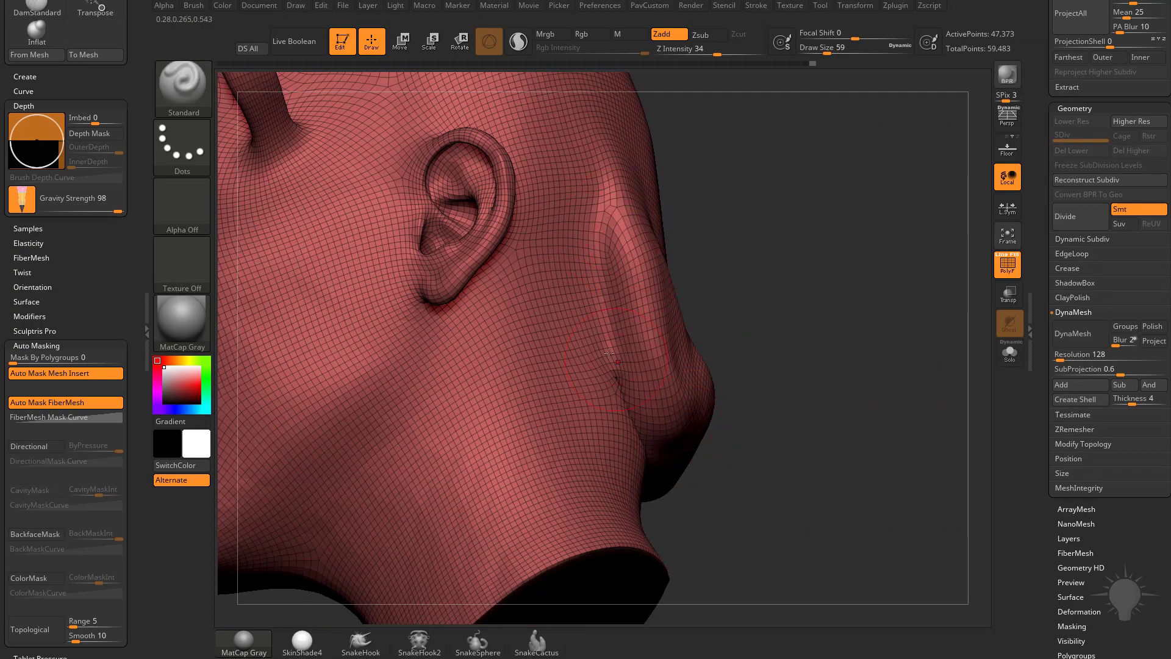
drag(608, 353, 603, 407)
key(shift)
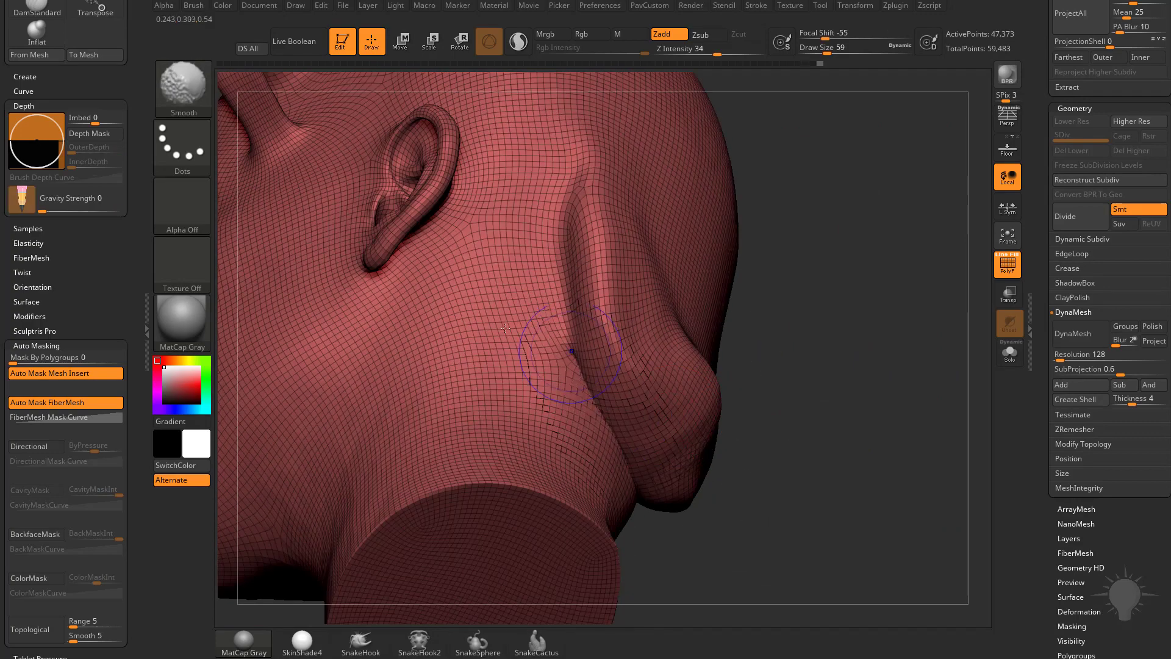
Step: Set the Smooth brush intensity to 100 and smooth the fold's lower edge down to its hanging end
drag(779, 189, 782, 113)
key(shift)
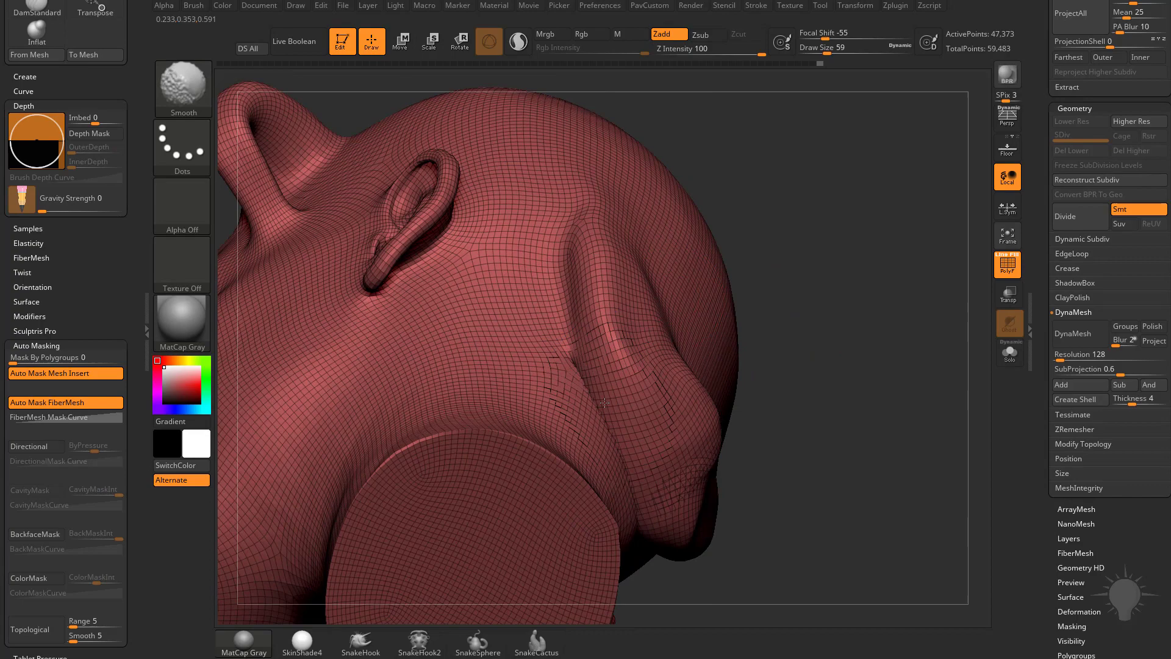
drag(786, 426, 771, 341)
key(s)
drag(624, 438, 634, 438)
mouse_move(588, 366)
shift+mouse_down()
mouse_move(612, 403)
mouse_move(656, 561)
shift+mouse_up()
drag(757, 220, 768, 299)
key(s)
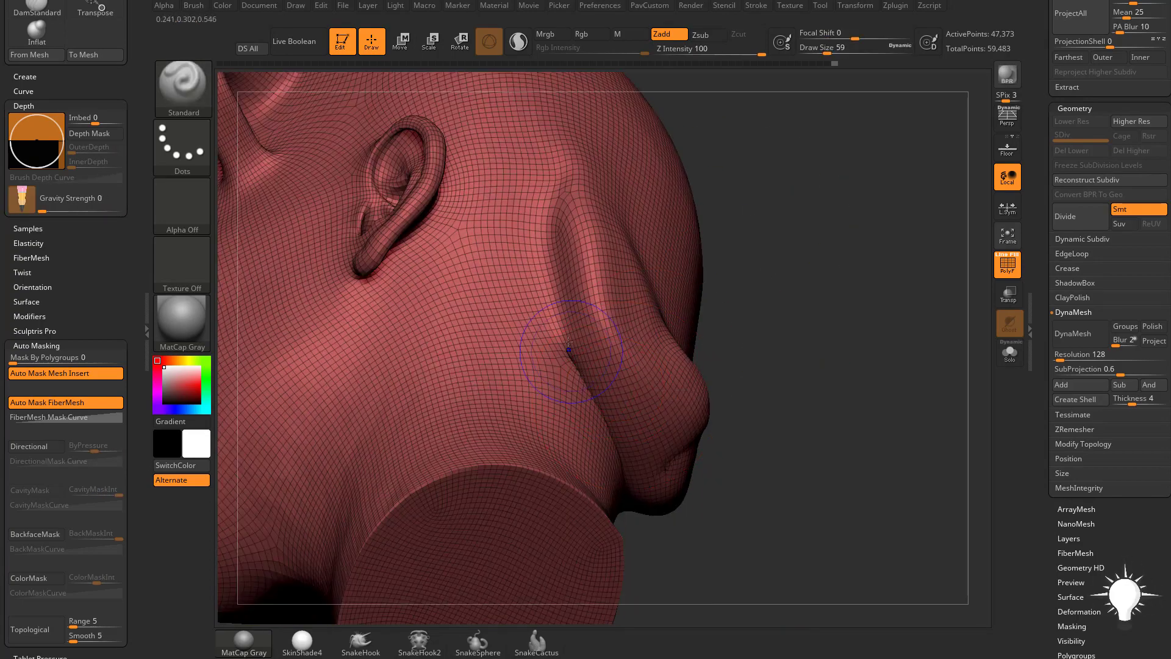
shift+drag(574, 349, 583, 381)
drag(794, 369, 737, 390)
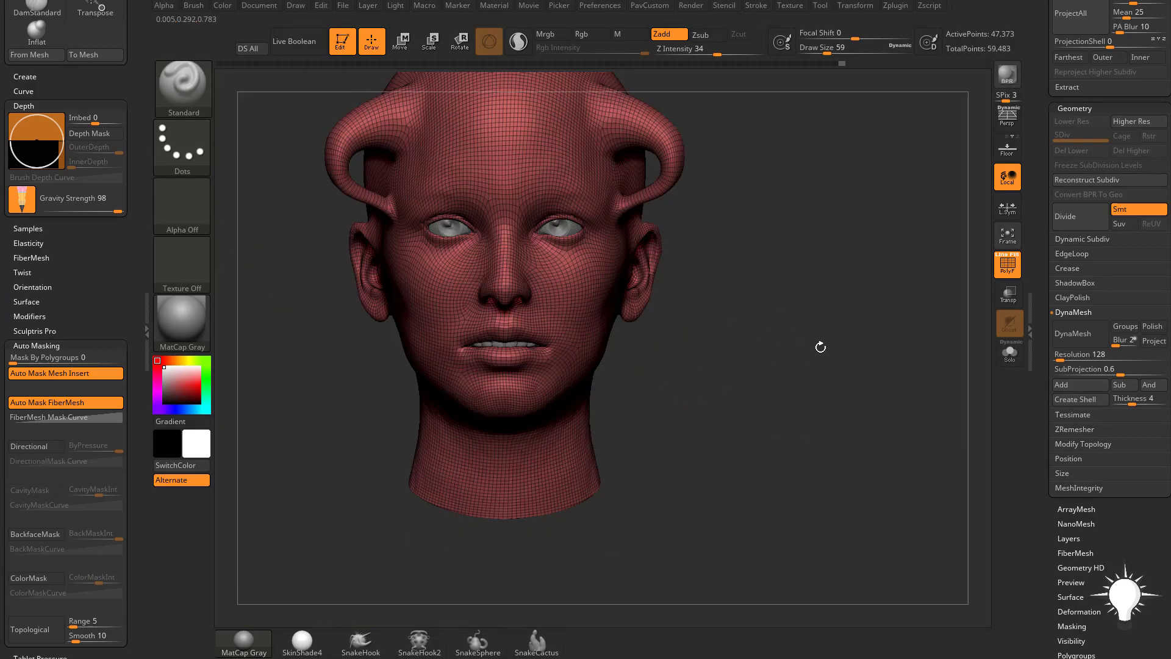
drag(818, 345, 726, 351)
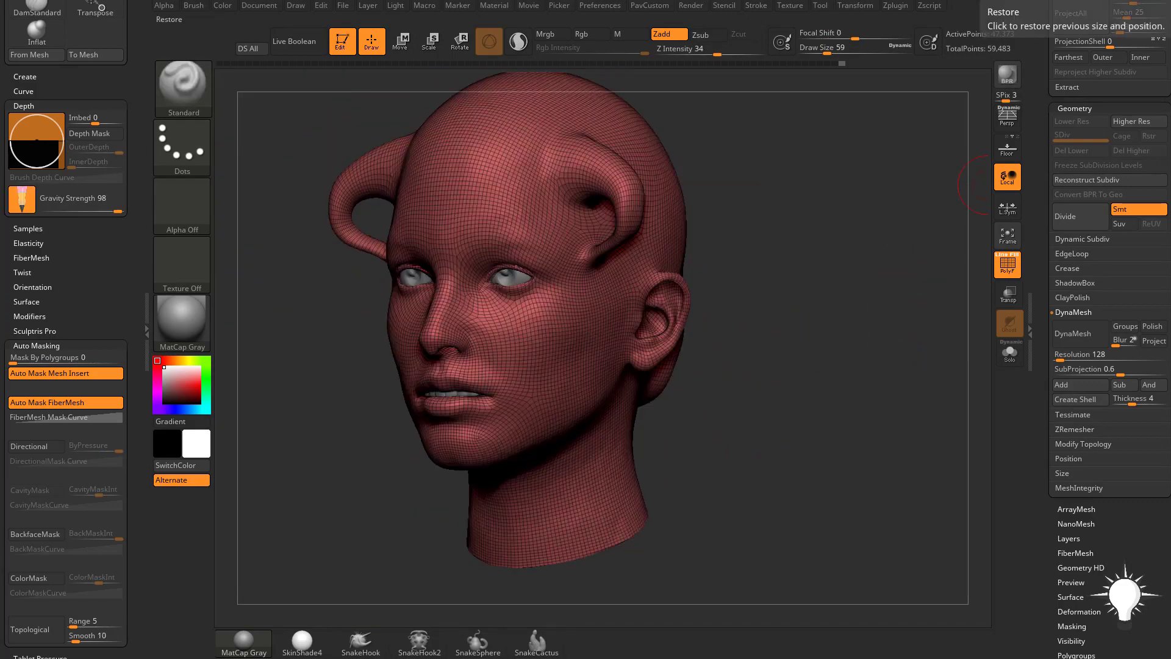